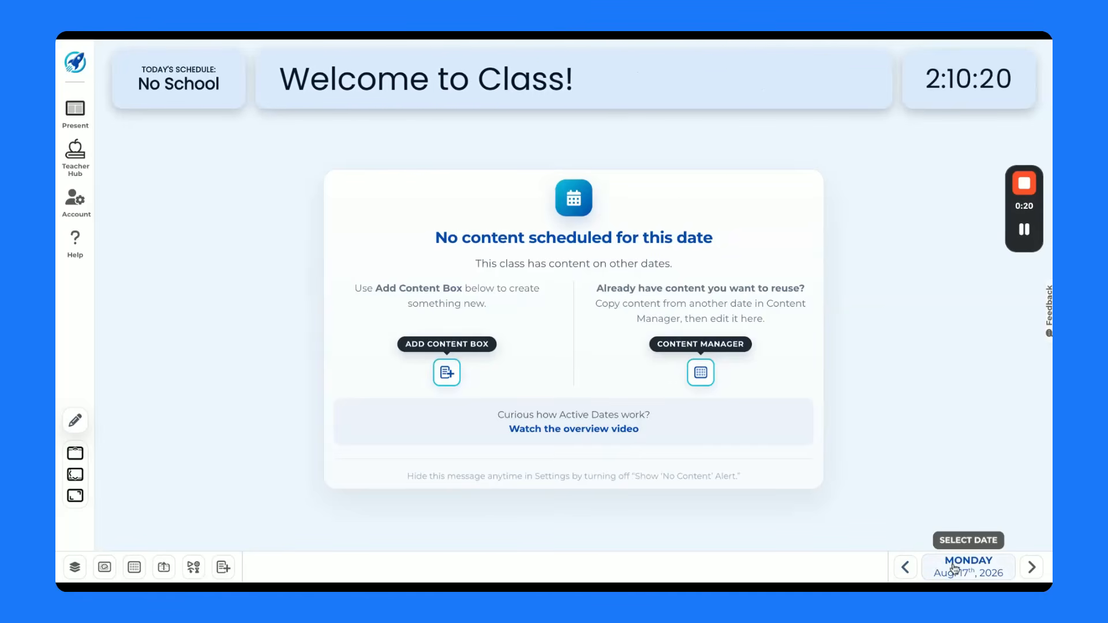
- Browse back to Friday, August 14, 2026, and return to Monday, August 17
{"action": "left_click", "coordinate": [906, 572]}
{"action": "left_click", "coordinate": [906, 572]}
{"action": "left_click", "coordinate": [906, 572]}
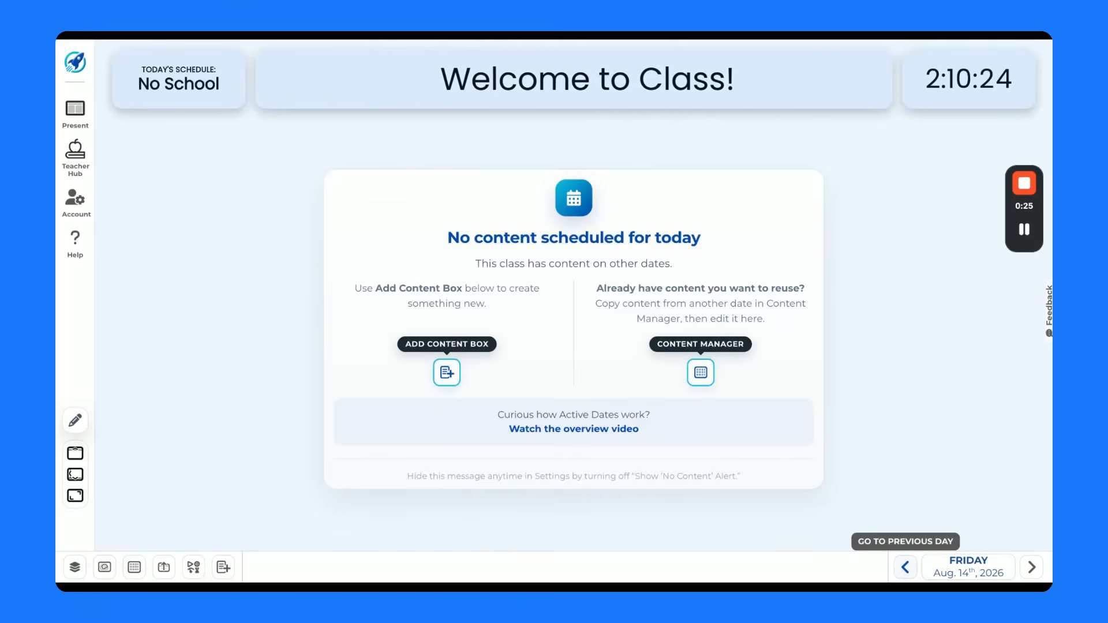
{"action": "left_click", "coordinate": [1033, 568]}
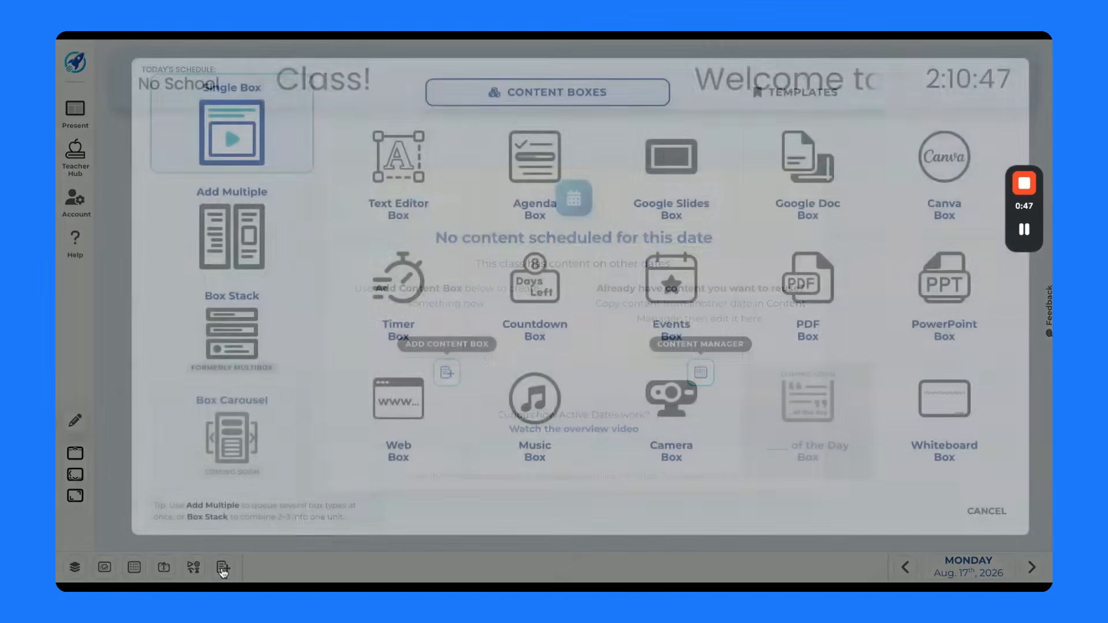
- Add an Agenda box and a Box Stack made of two Text Editor boxes to the Monday, August 17 screen
{"action": "left_click", "coordinate": [224, 568]}
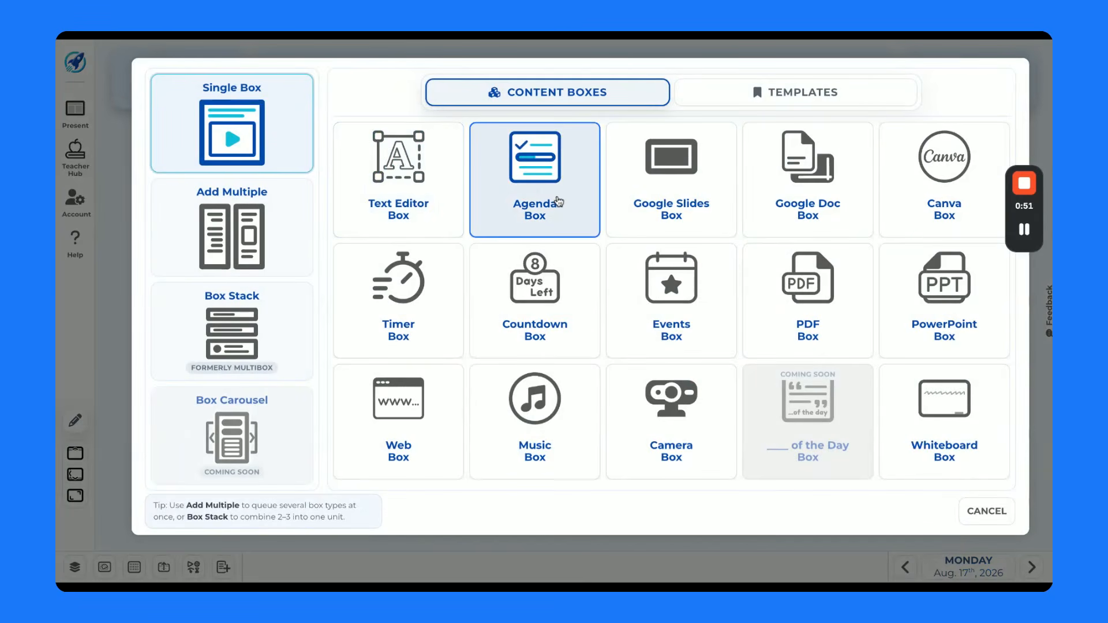
{"action": "left_click", "coordinate": [558, 201]}
{"action": "left_click", "coordinate": [227, 568]}
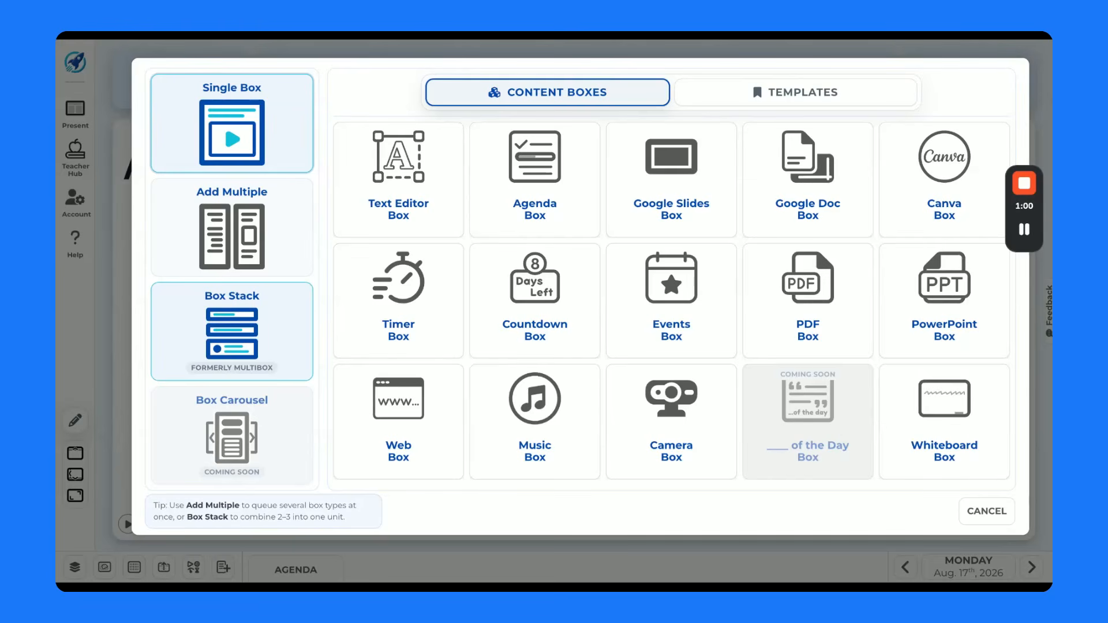
{"action": "left_click", "coordinate": [232, 332]}
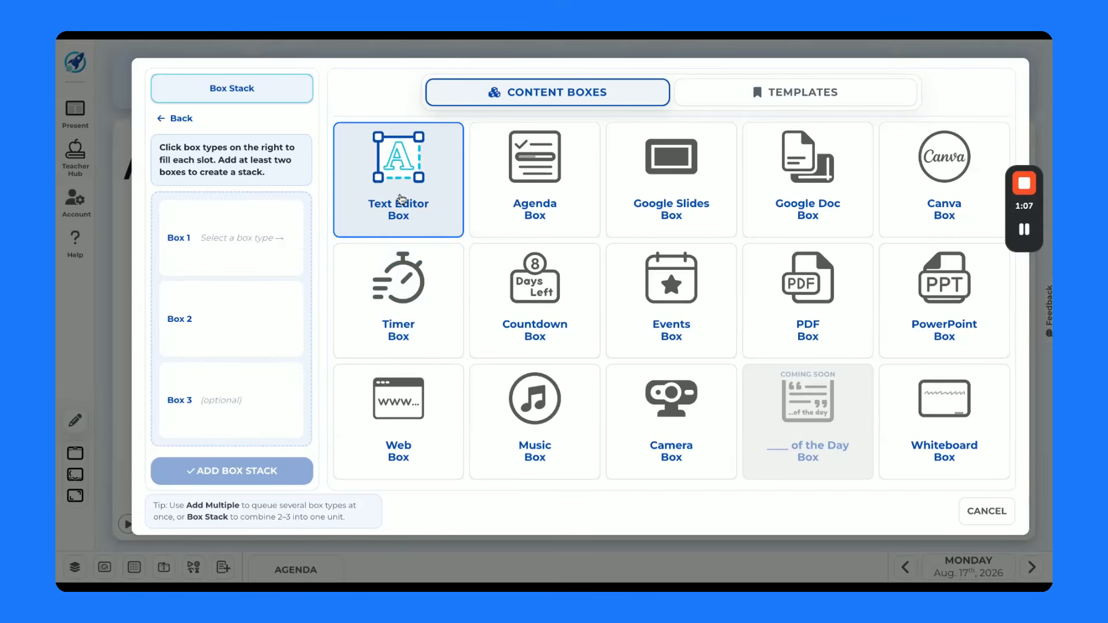
{"action": "left_click", "coordinate": [403, 199]}
{"action": "left_click", "coordinate": [406, 205]}
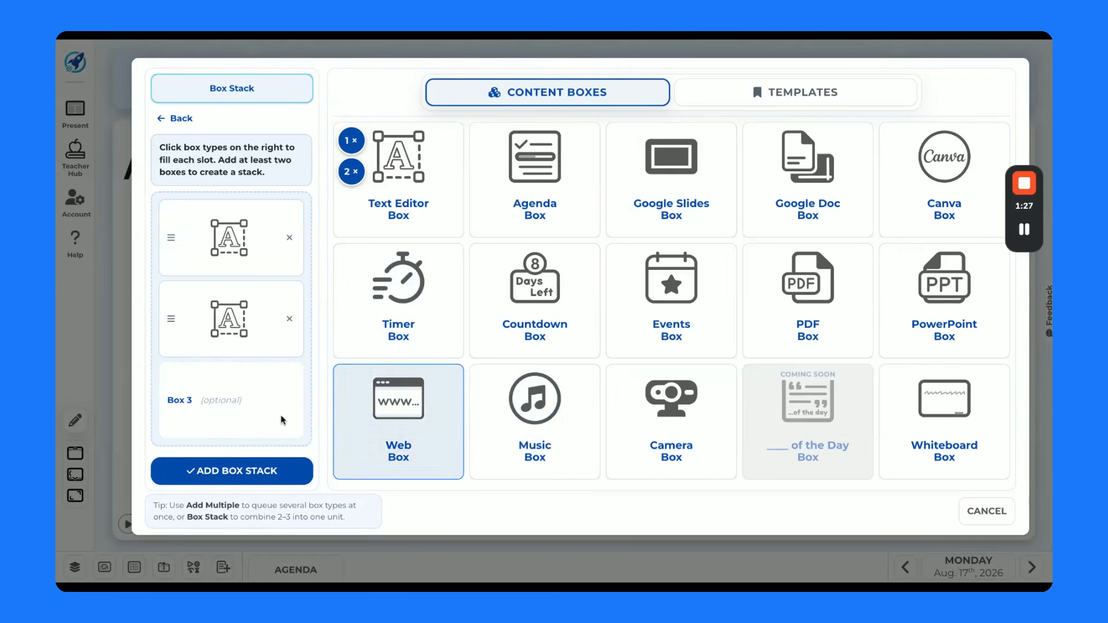
{"action": "left_click", "coordinate": [238, 472]}
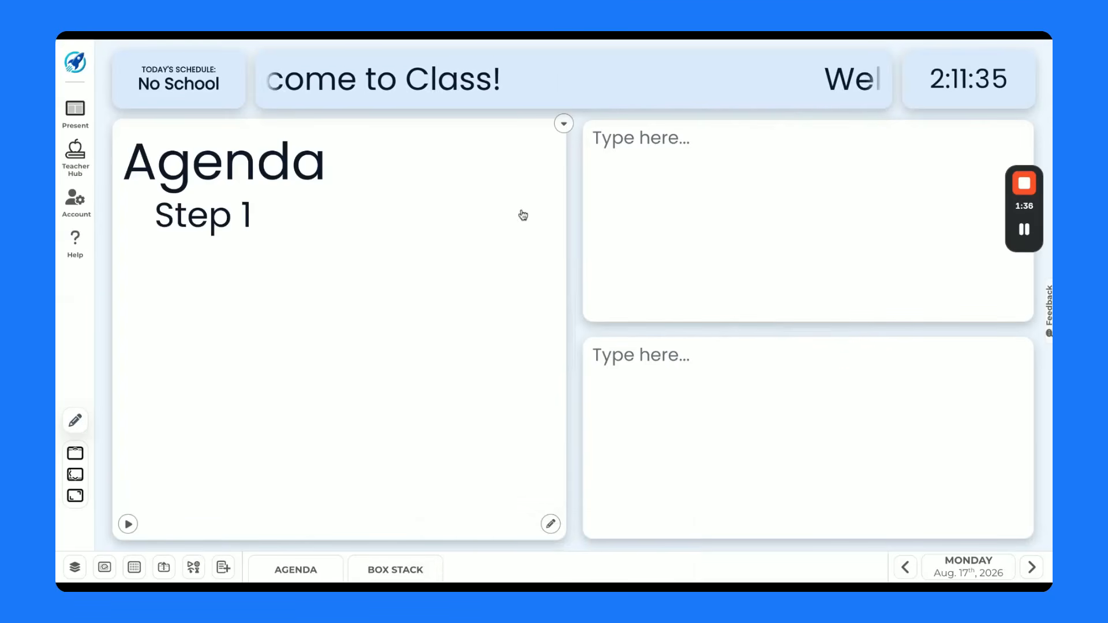
- Enter "Bell Ringer:" in the upper text box of the stack and "Exit Ticket" in the lower one
{"action": "left_click", "coordinate": [705, 156]}
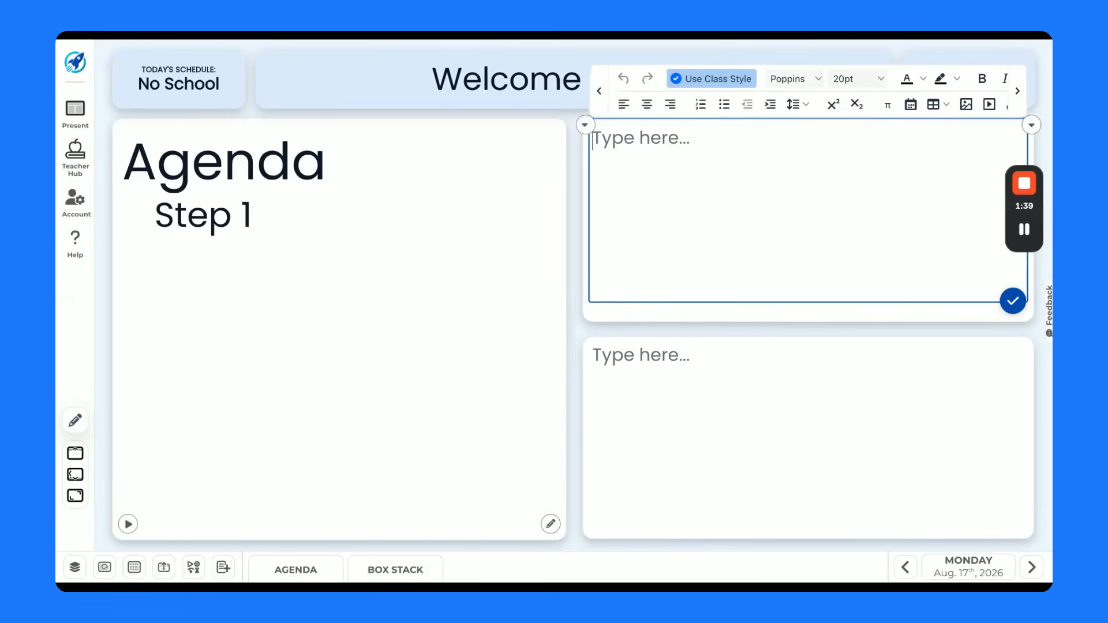
{"action": "type", "text": "Bell Ringer:"}
{"action": "left_click", "coordinate": [709, 363]}
{"action": "type", "text": "Exit Ticket"}
{"action": "left_click", "coordinate": [714, 579]}
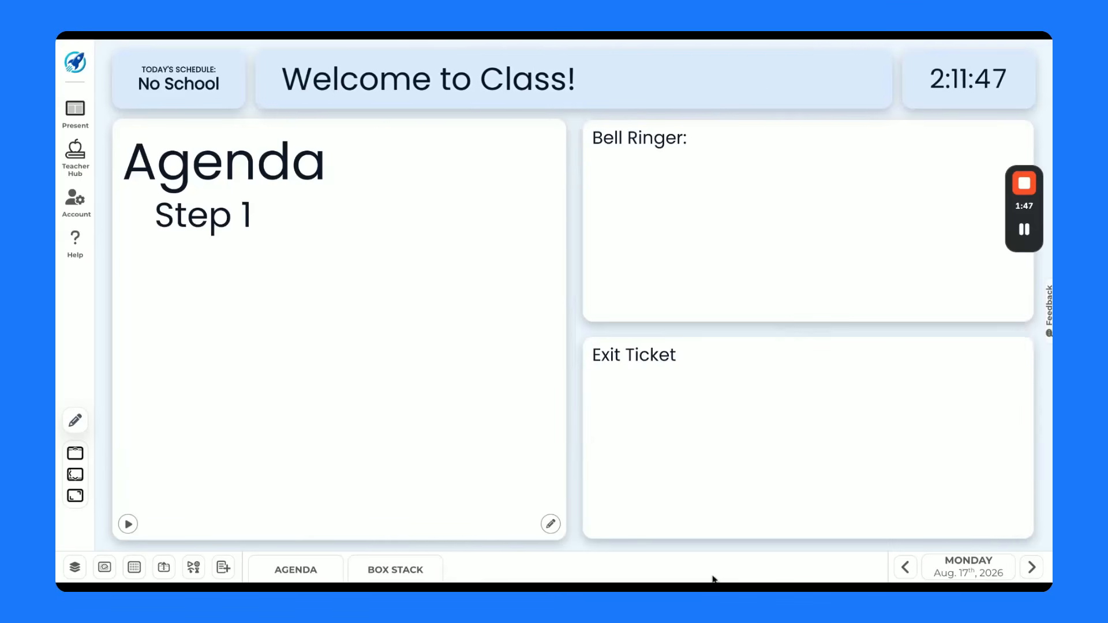
- Set the Exit Ticket and Bell Ringer headings to 36pt and add a colon after "Exit Ticket"
{"action": "triple_click", "coordinate": [669, 354]}
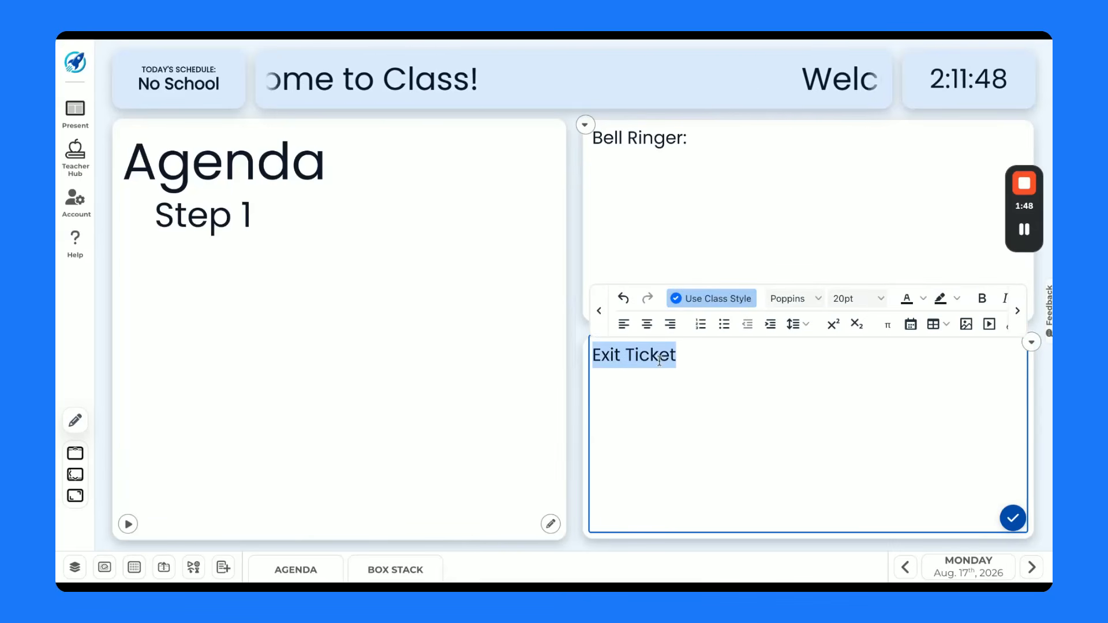
{"action": "left_click", "coordinate": [857, 299]}
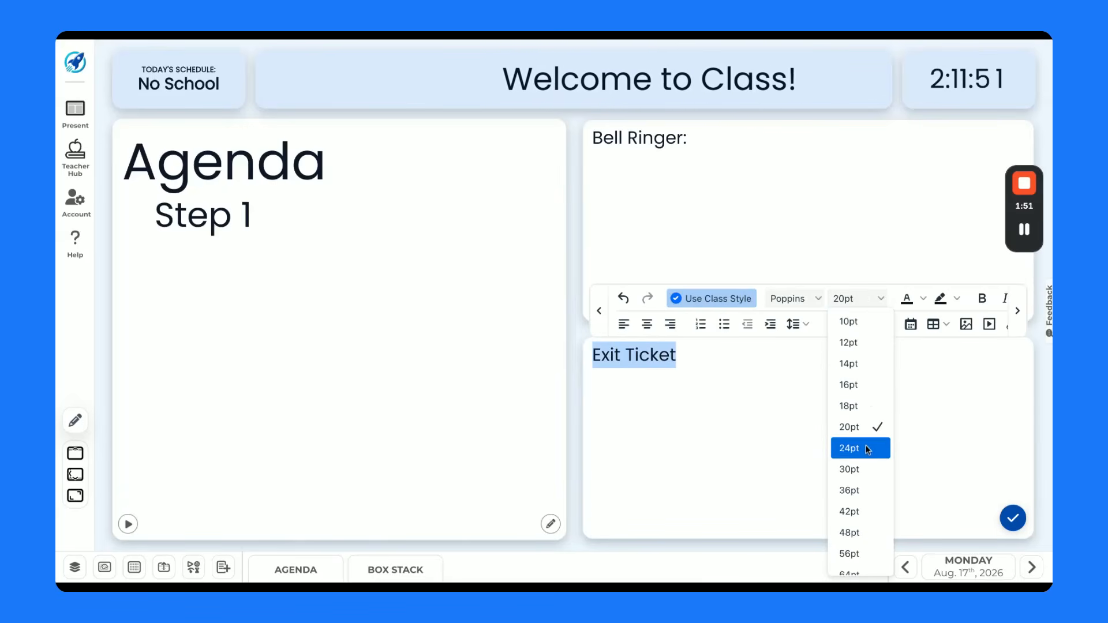
{"action": "left_click", "coordinate": [850, 490]}
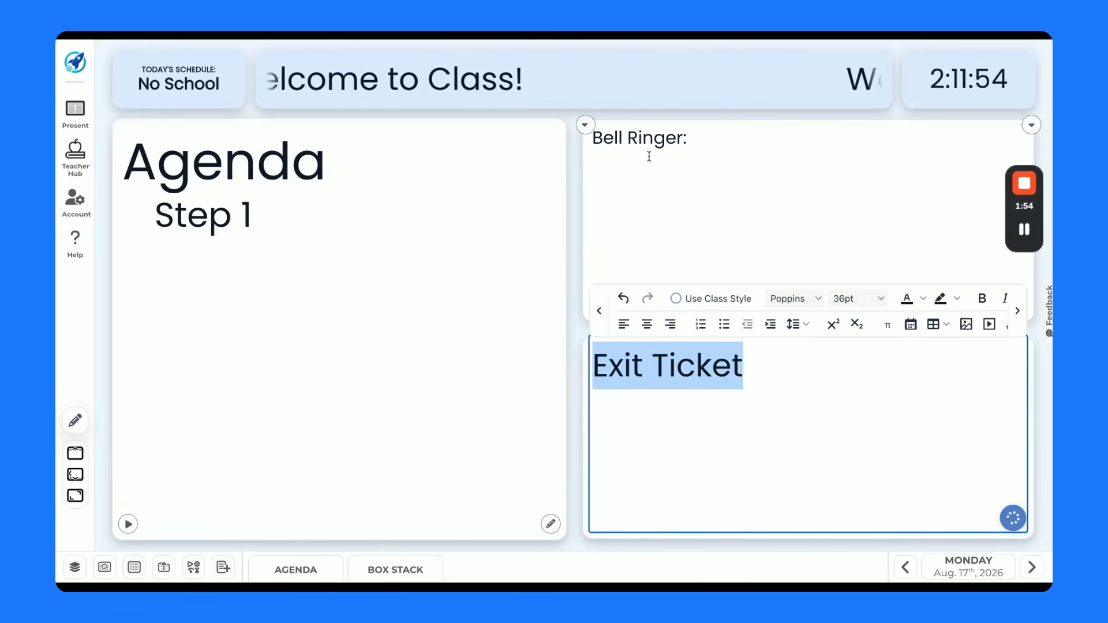
{"action": "double_click", "coordinate": [648, 146]}
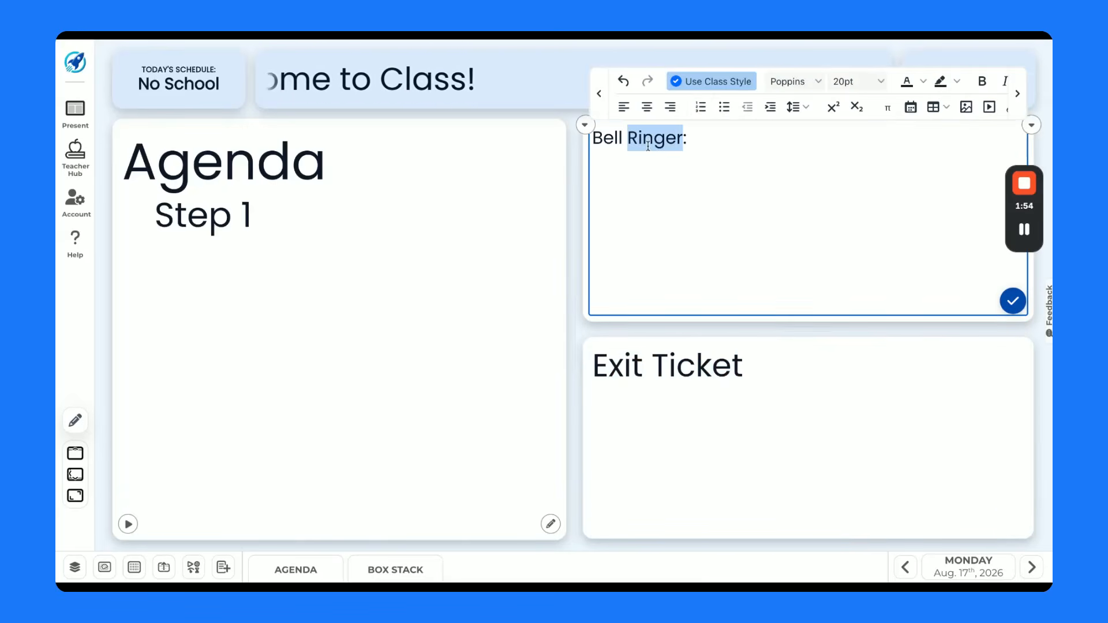
{"action": "left_click", "coordinate": [880, 89]}
{"action": "left_click", "coordinate": [848, 254]}
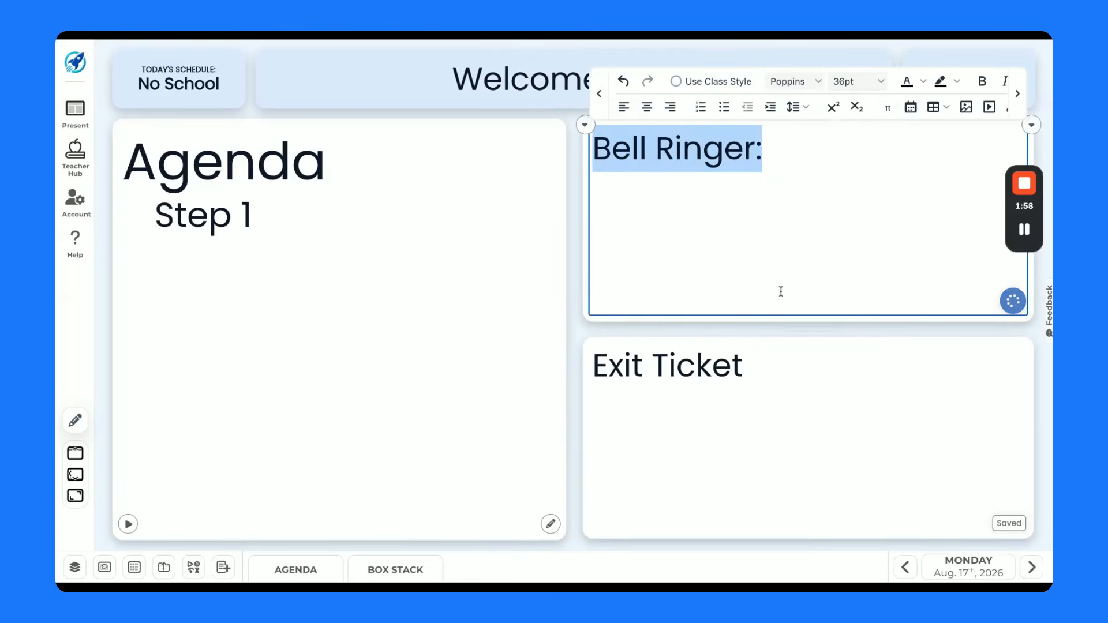
{"action": "left_click", "coordinate": [775, 374]}
{"action": "type", "text": ":"}
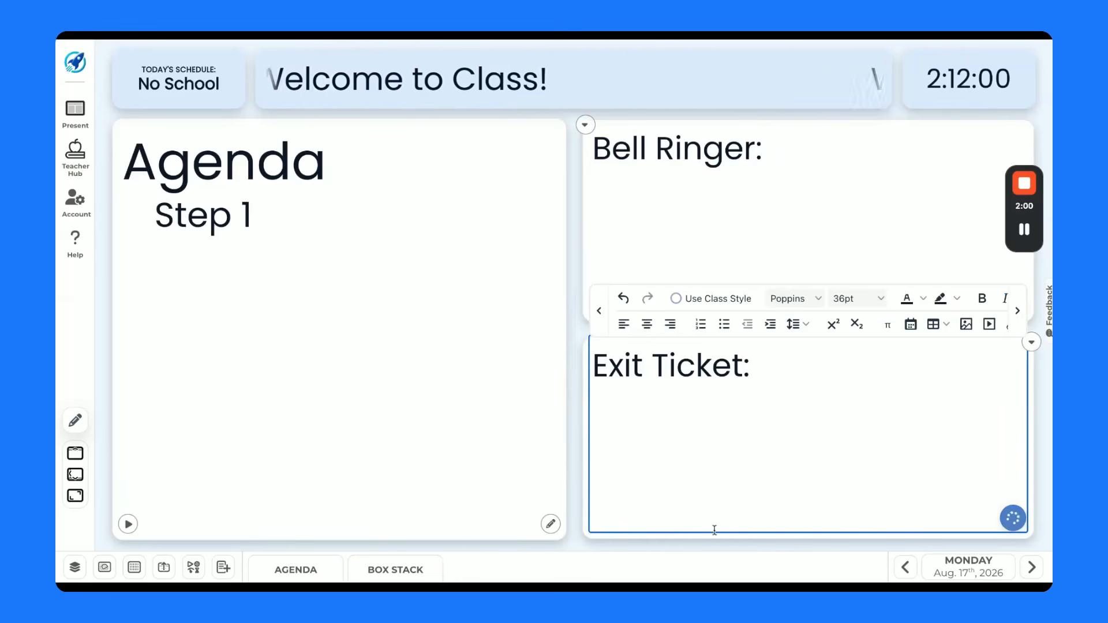
{"action": "left_click", "coordinate": [703, 576]}
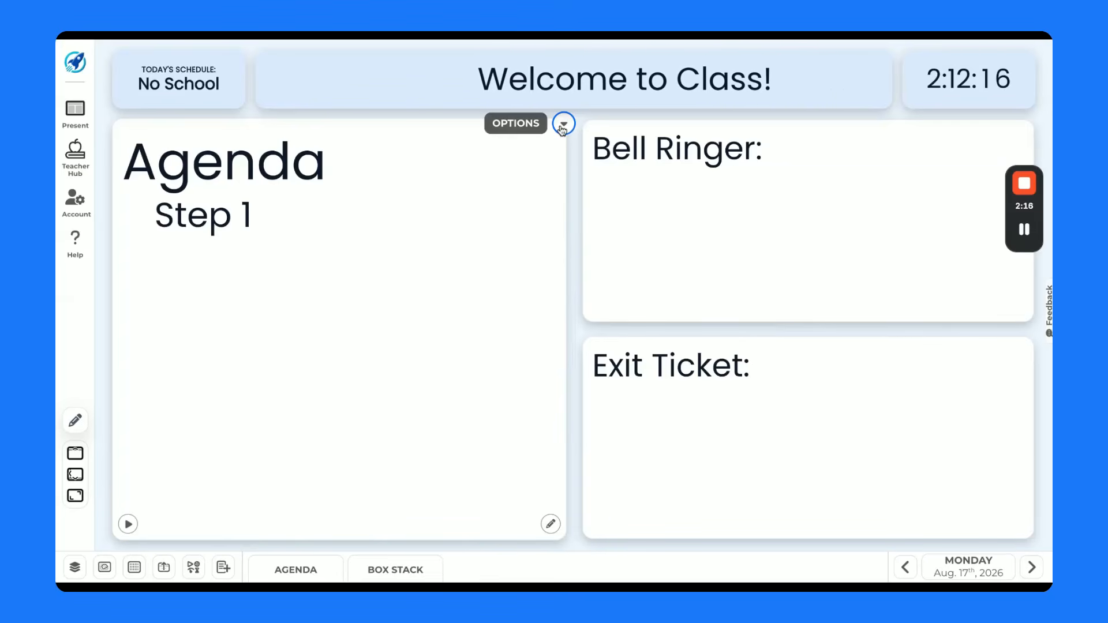
- Open the Agenda box for editing and add three new steps below Step 1
{"action": "left_click", "coordinate": [551, 525]}
{"action": "left_click", "coordinate": [891, 72]}
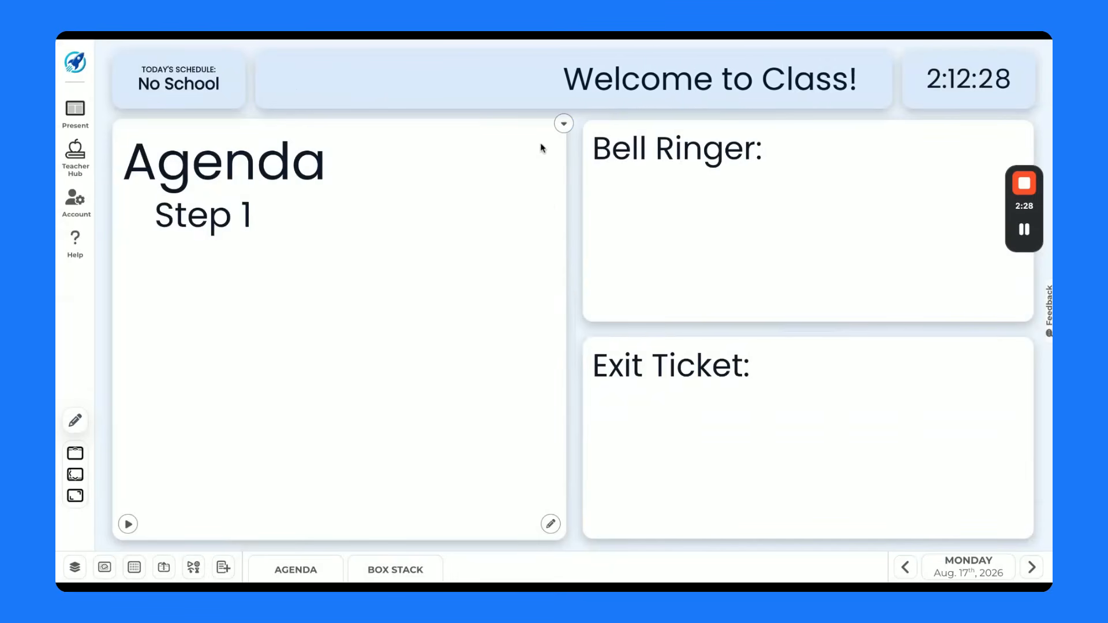
{"action": "left_click", "coordinate": [563, 123]}
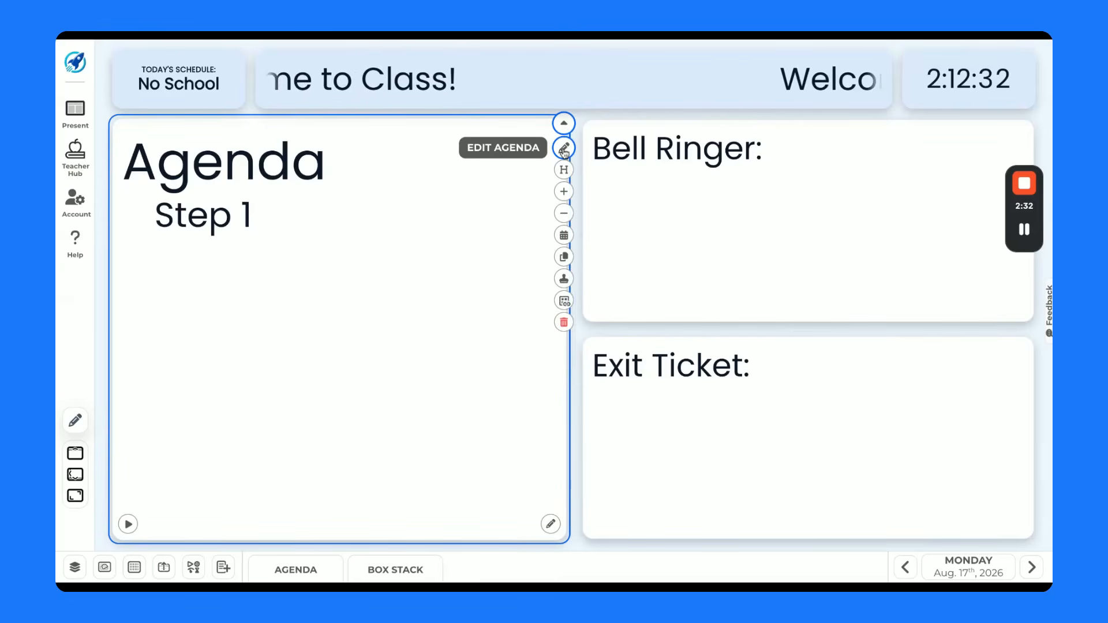
{"action": "left_click", "coordinate": [564, 149]}
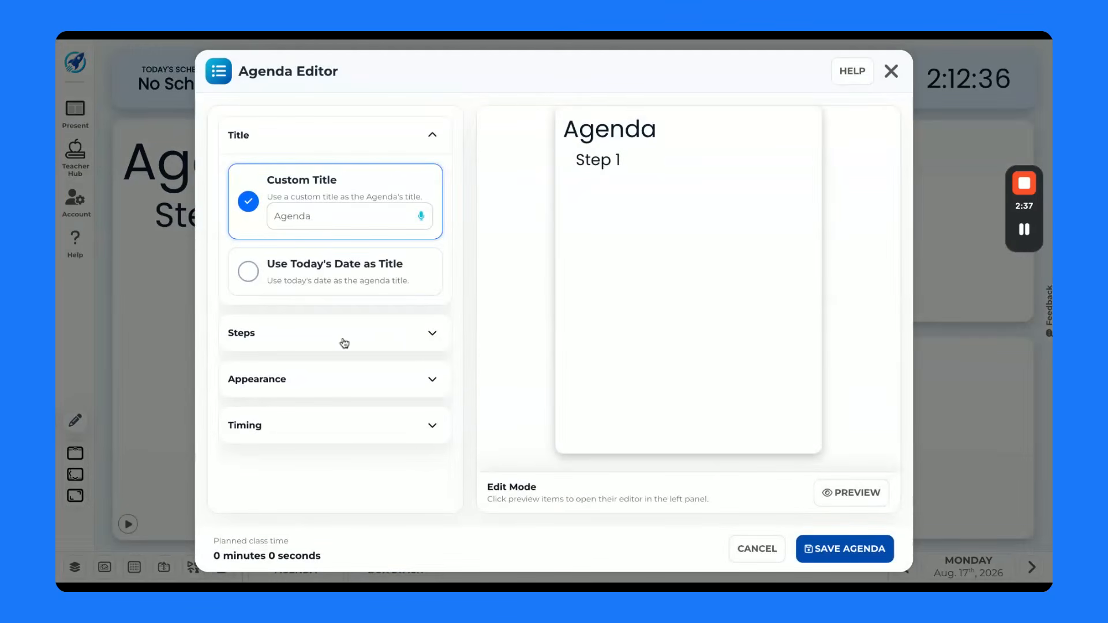
{"action": "left_click", "coordinate": [432, 334]}
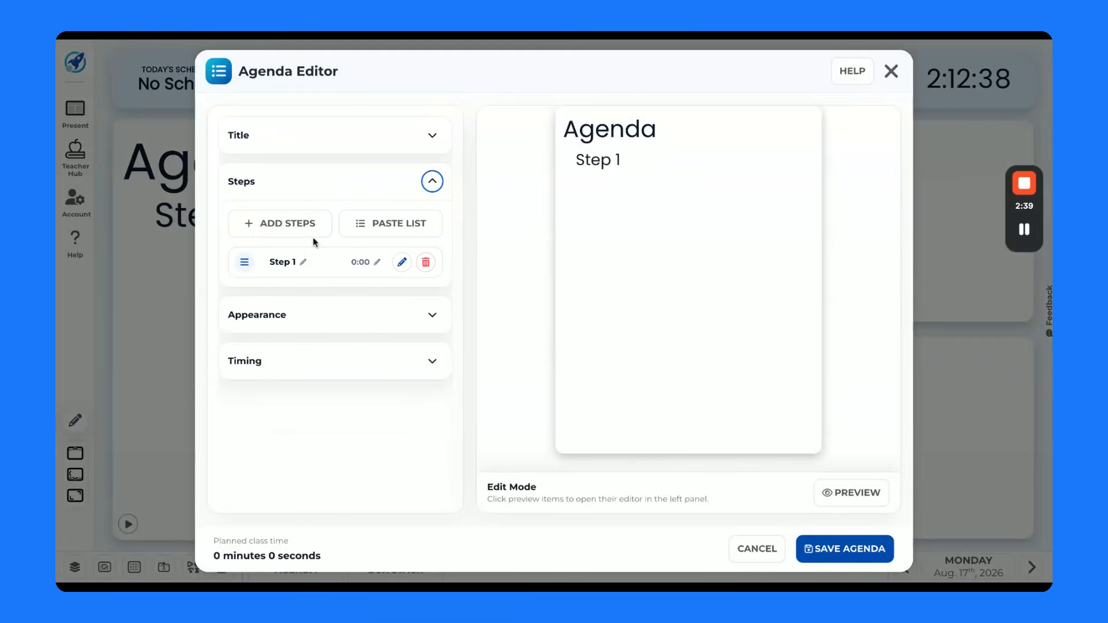
{"action": "left_click", "coordinate": [274, 224]}
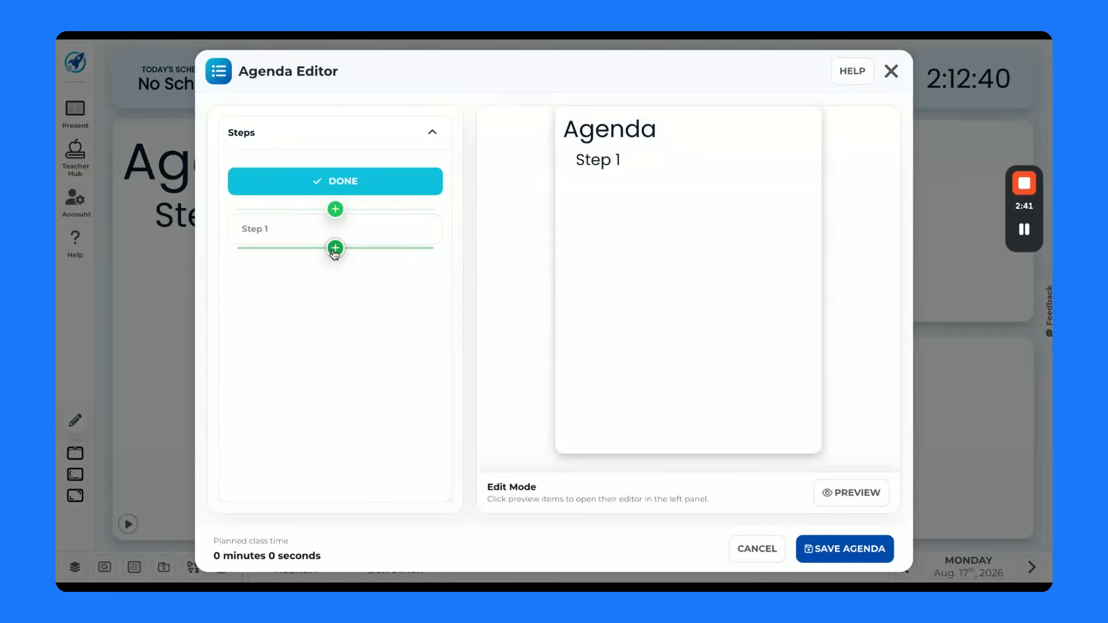
{"action": "left_click", "coordinate": [334, 247]}
{"action": "left_click", "coordinate": [310, 273]}
{"action": "left_click", "coordinate": [307, 300]}
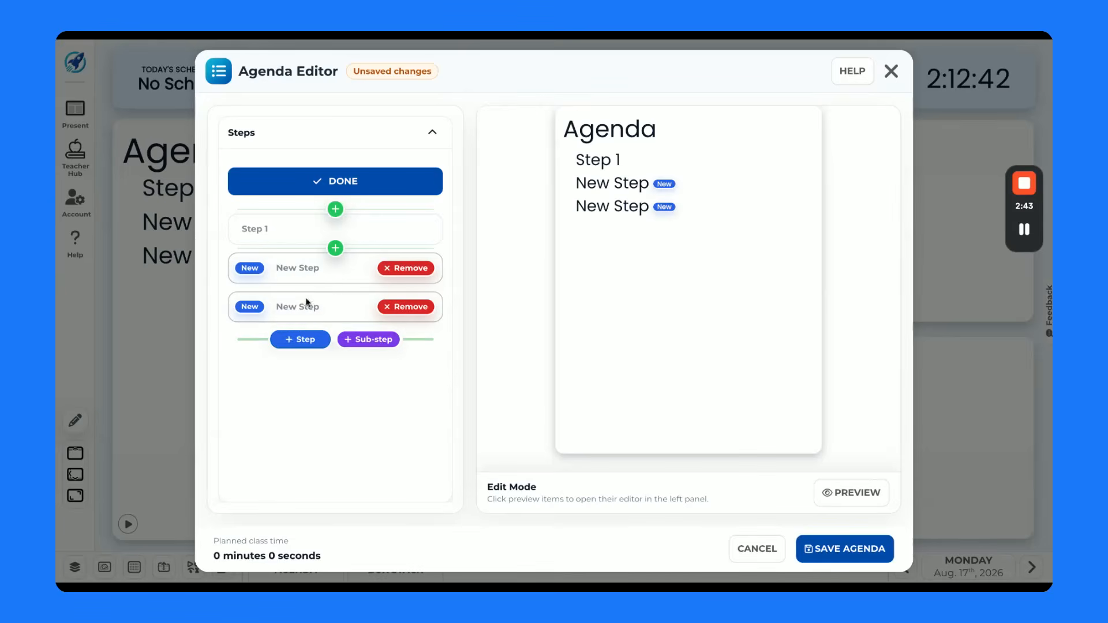
{"action": "left_click", "coordinate": [306, 340]}
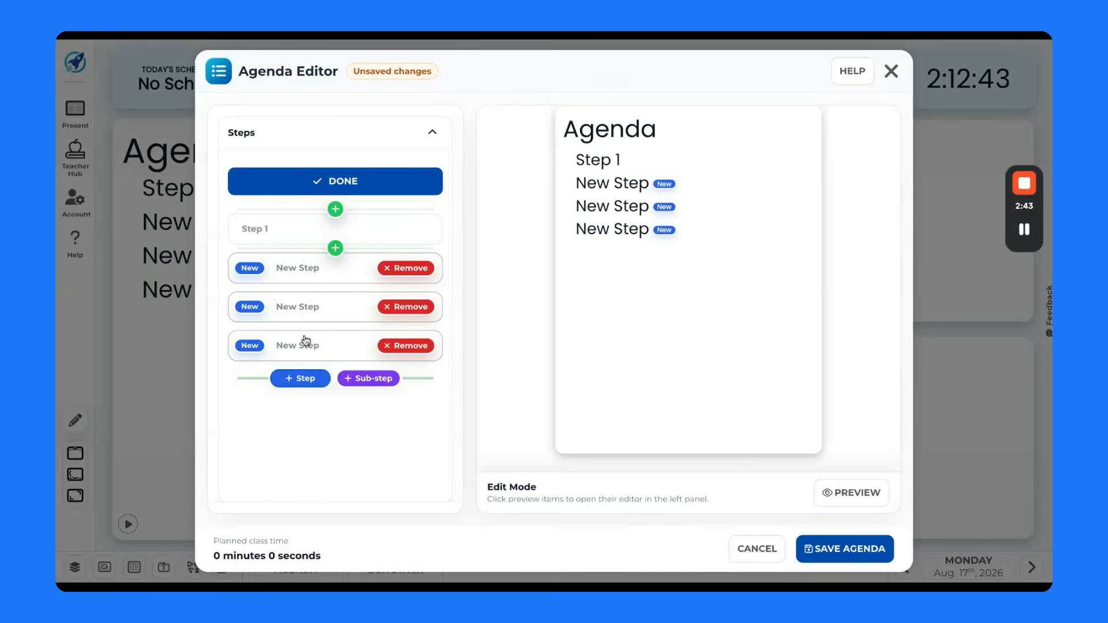
{"action": "left_click", "coordinate": [348, 182]}
- Rename the four agenda steps in order as Bell Ringer, Activity 1, Activity 2 and Exit Ticket
{"action": "left_click", "coordinate": [308, 306]}
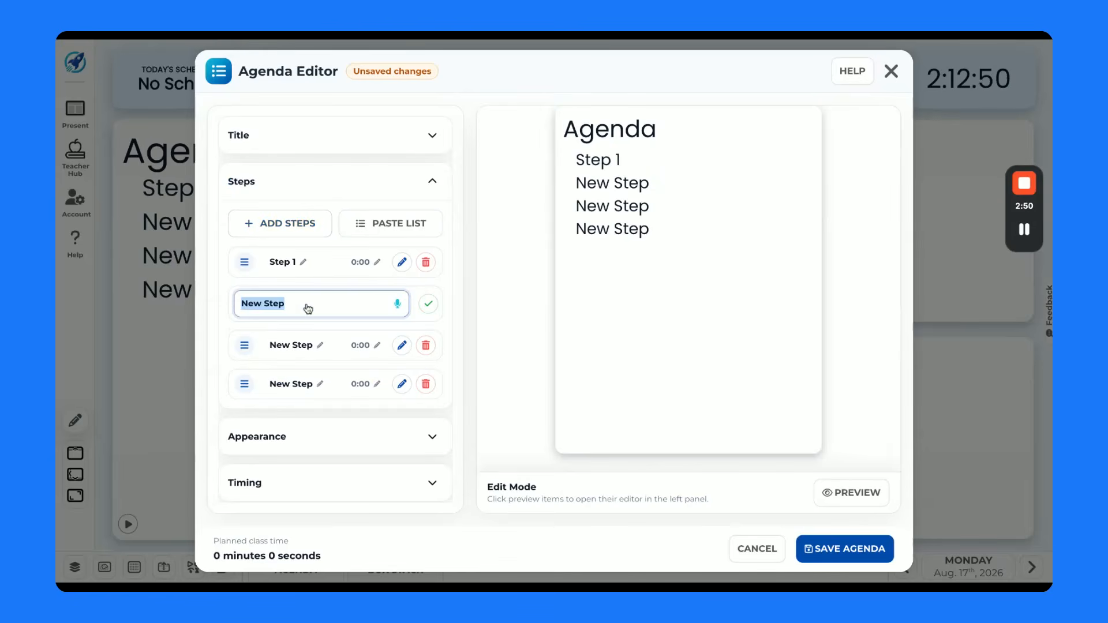
{"action": "left_click", "coordinate": [291, 265]}
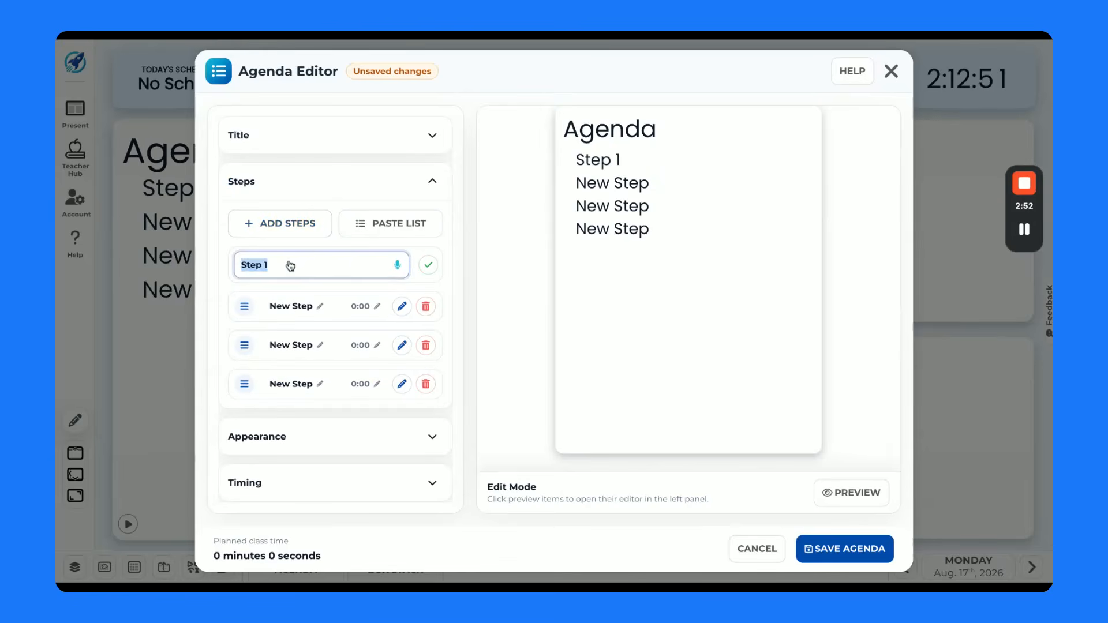
{"action": "type", "text": "Bell Ringer"}
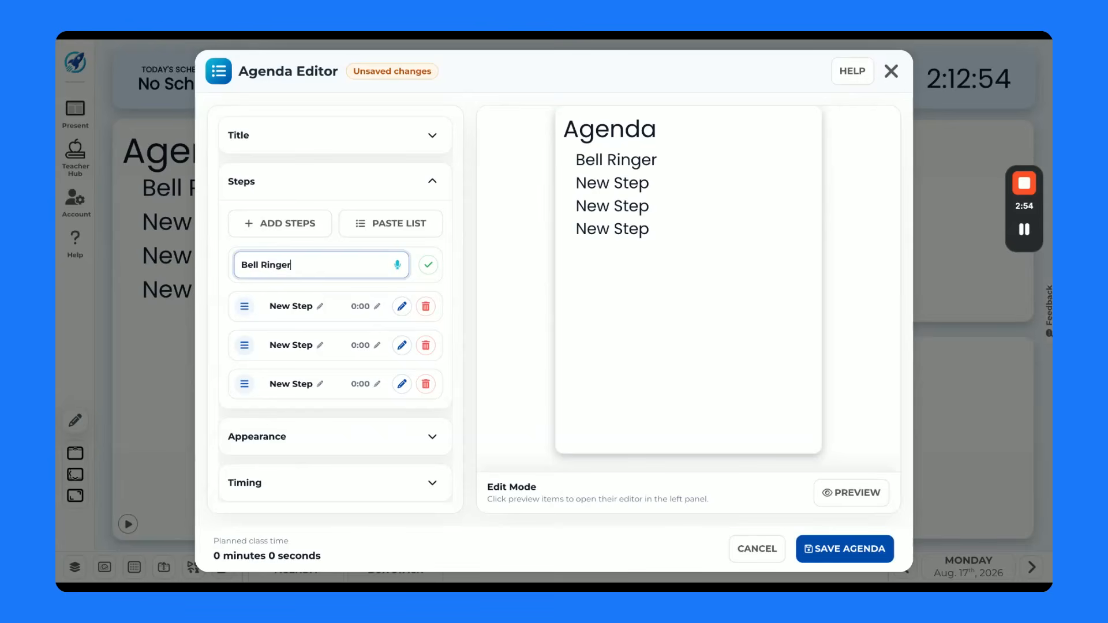
{"action": "key", "text": "Return"}
{"action": "type", "text": "Activity 1"}
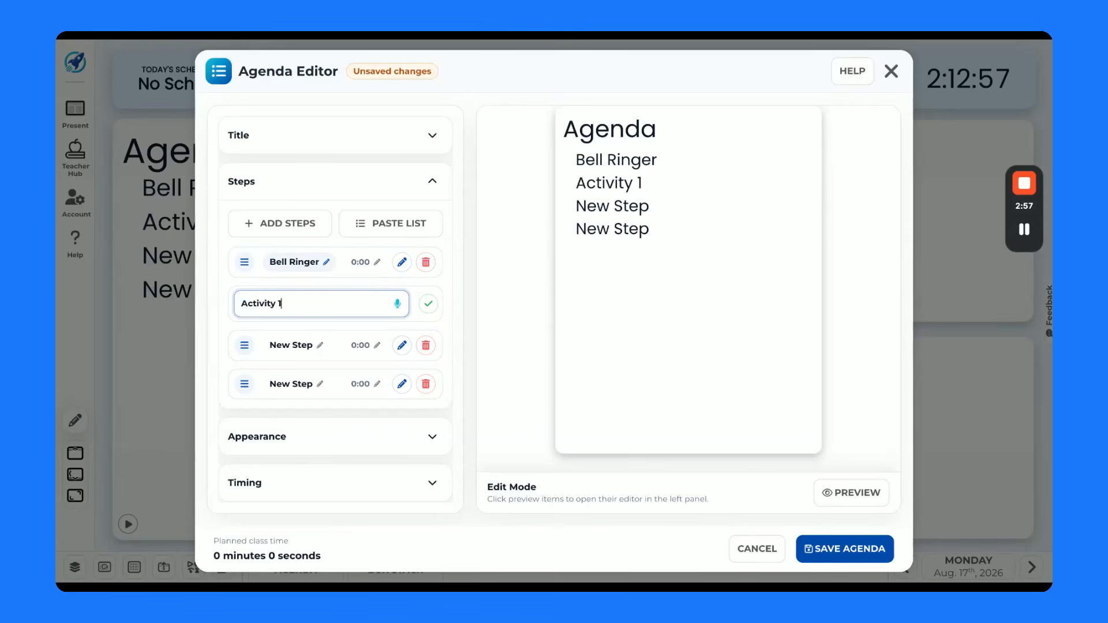
{"action": "key", "text": "Return"}
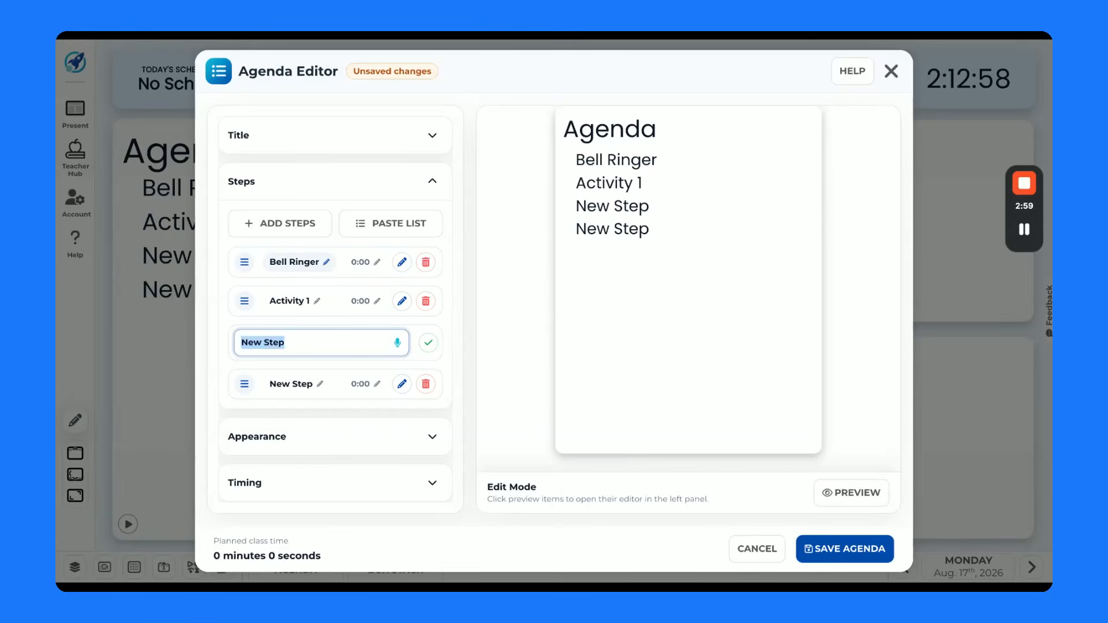
{"action": "type", "text": "Acit"}
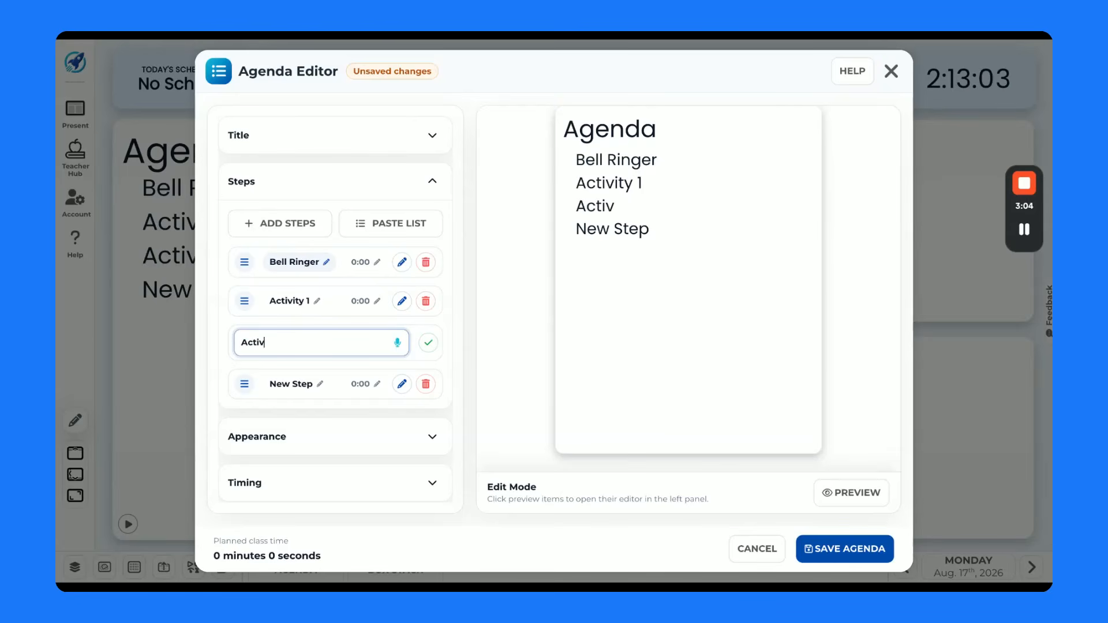
{"action": "key", "text": "Return"}
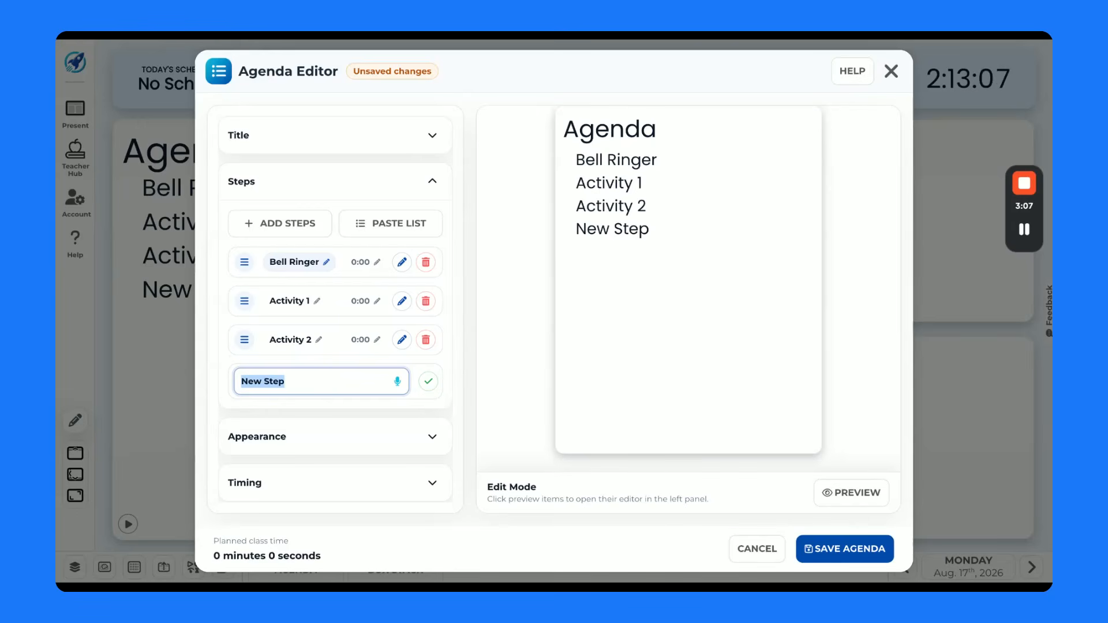
{"action": "type", "text": "Exit Ticket"}
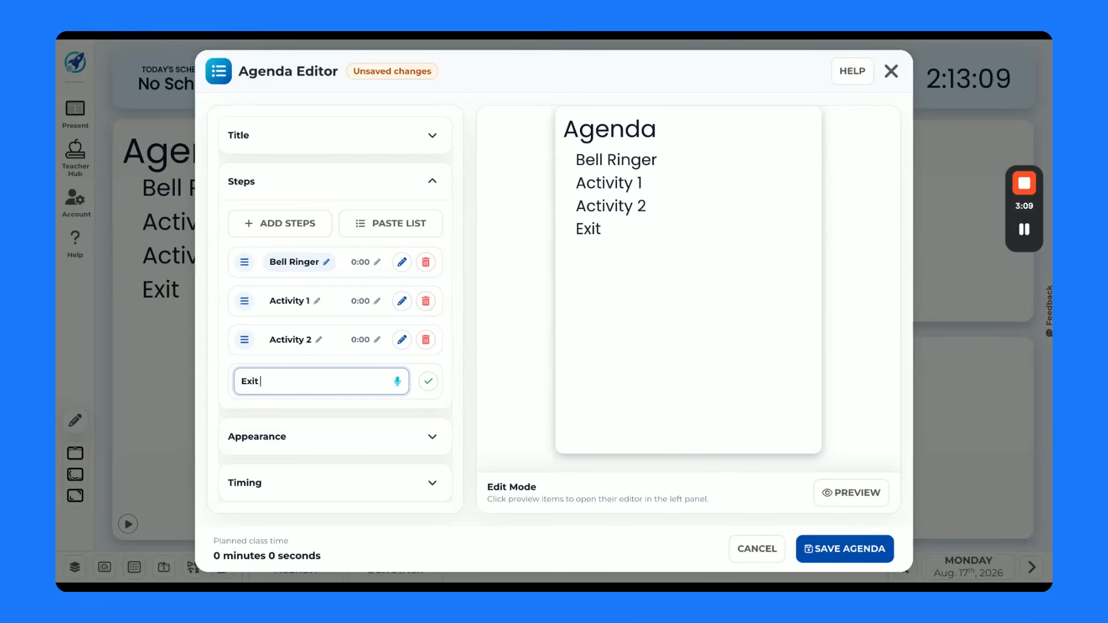
{"action": "left_click", "coordinate": [428, 381]}
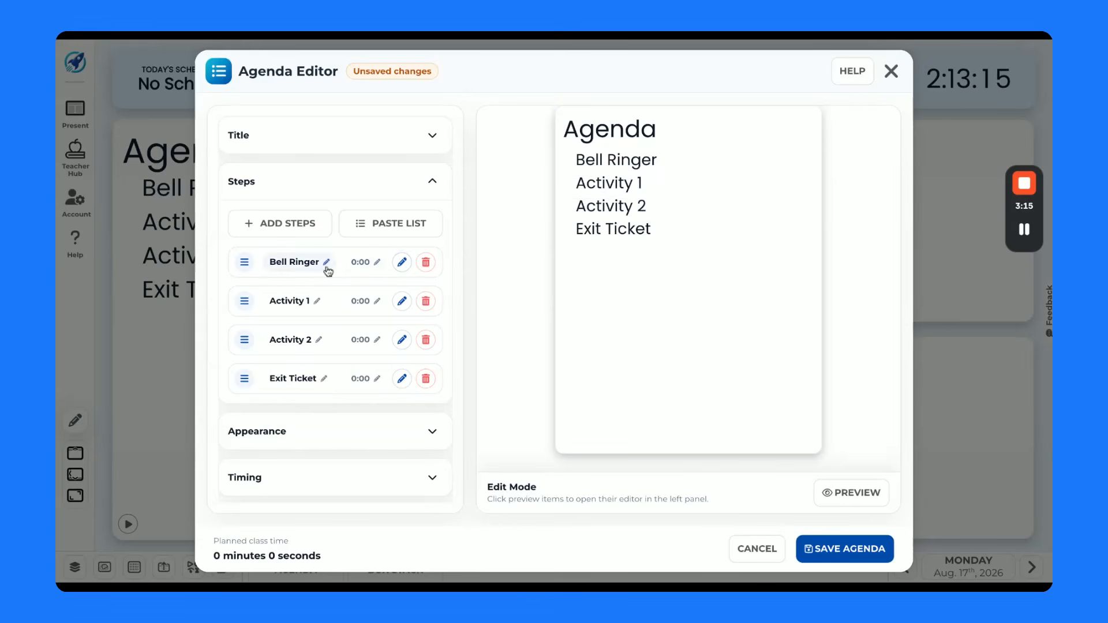
- Set the durations of Bell Ringer to 3, Activity 1 and Activity 2 to 10, and Exit Ticket to 2 minutes, and save the agenda
{"action": "left_click", "coordinate": [371, 265]}
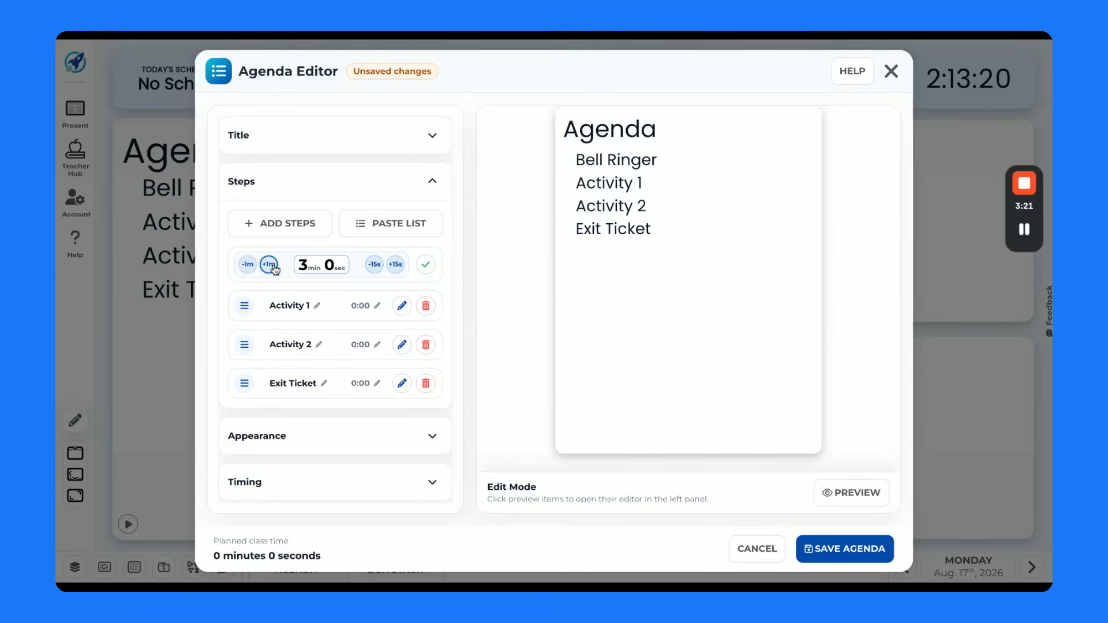
{"action": "left_click", "coordinate": [372, 306]}
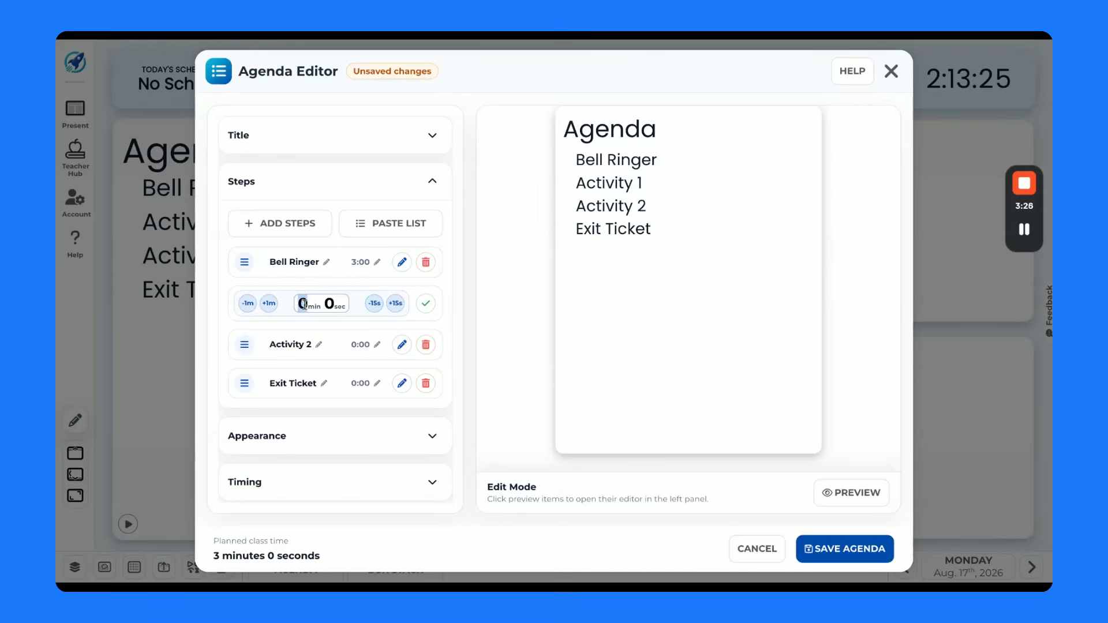
{"action": "left_click", "coordinate": [310, 349]}
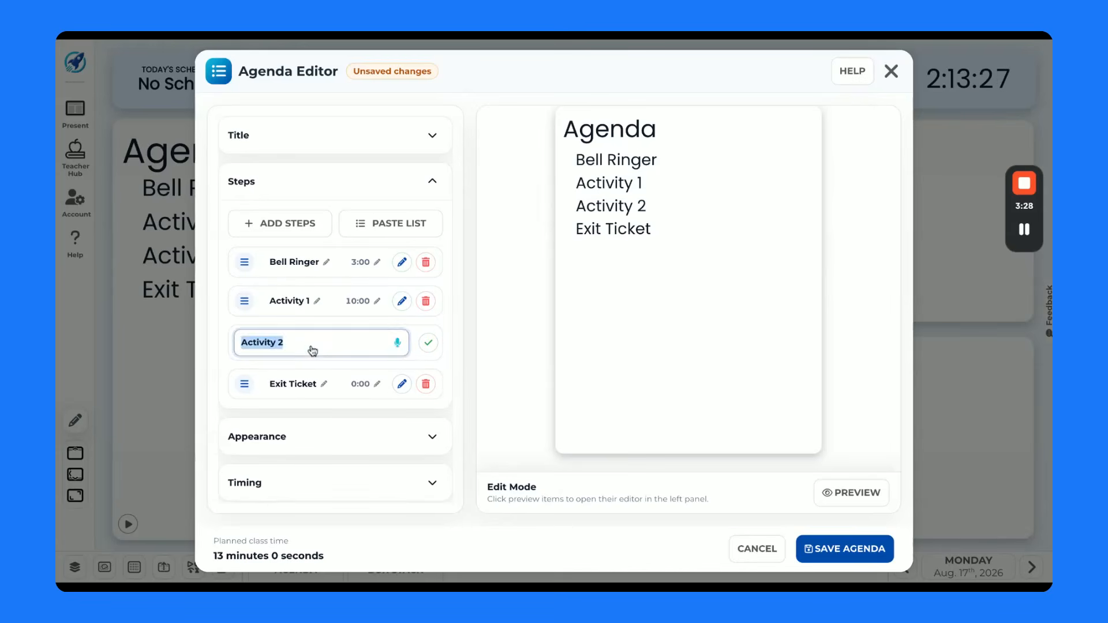
{"action": "left_click", "coordinate": [349, 345]}
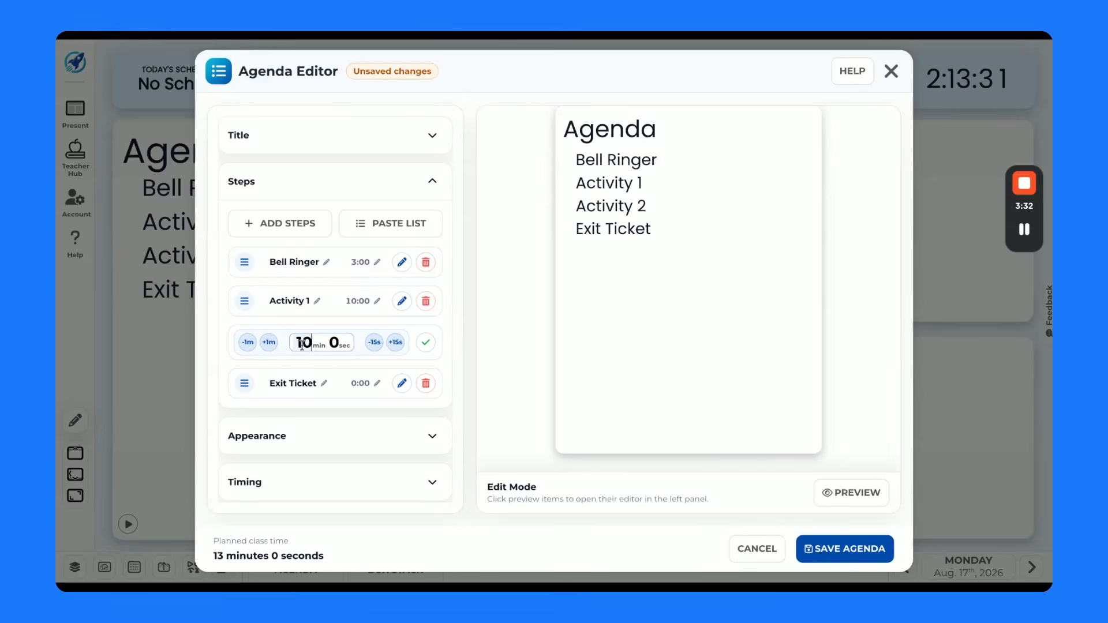
{"action": "left_click", "coordinate": [365, 383]}
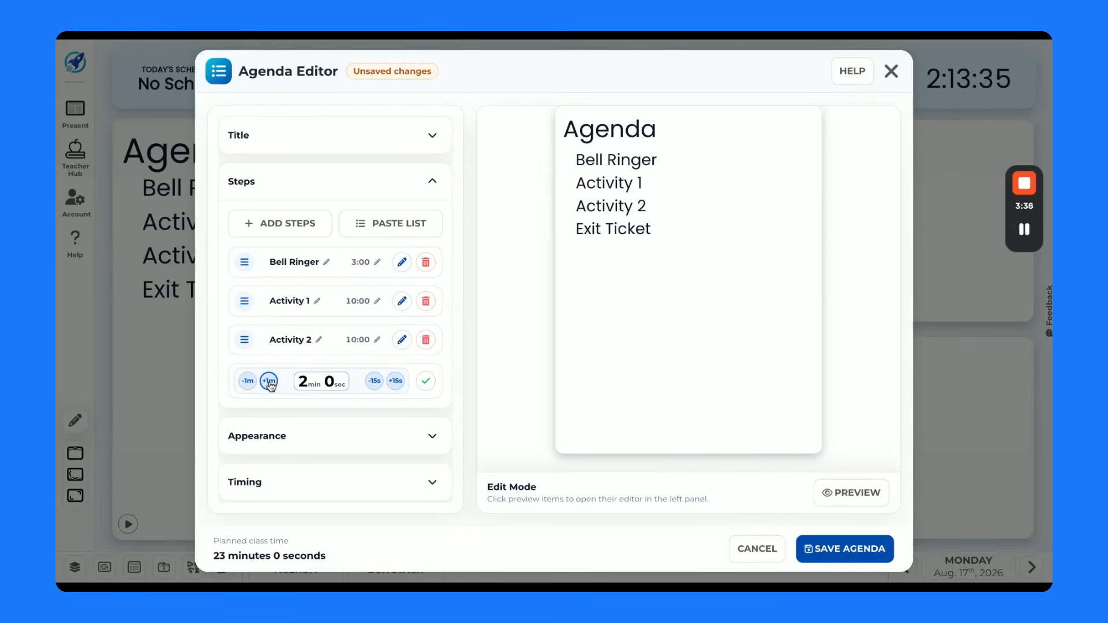
{"action": "left_click", "coordinate": [426, 381]}
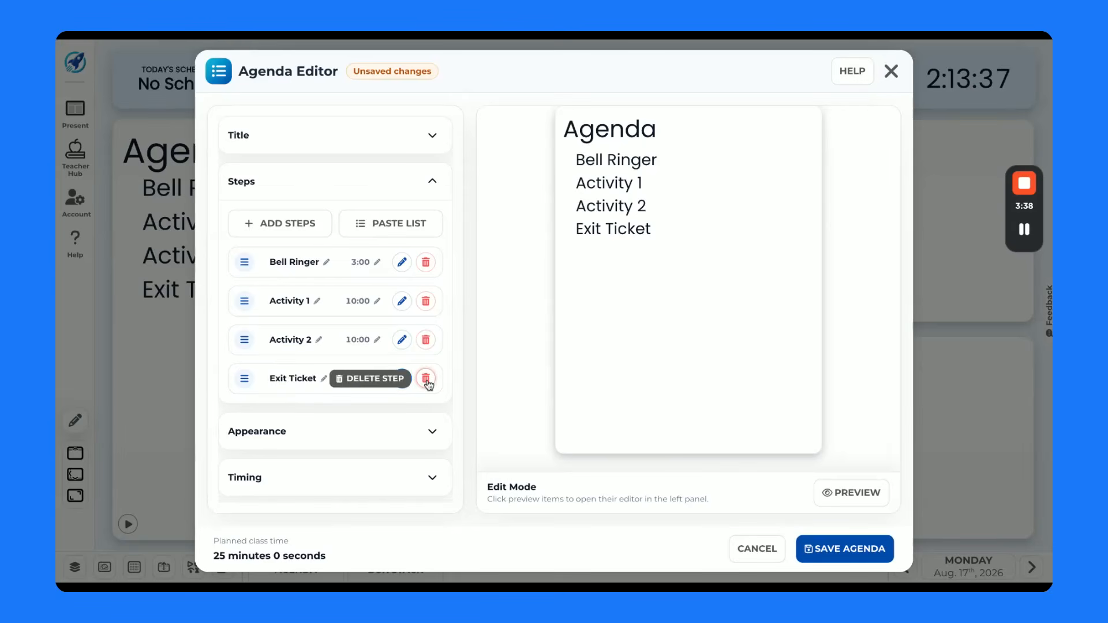
{"action": "triple_click", "coordinate": [294, 557]}
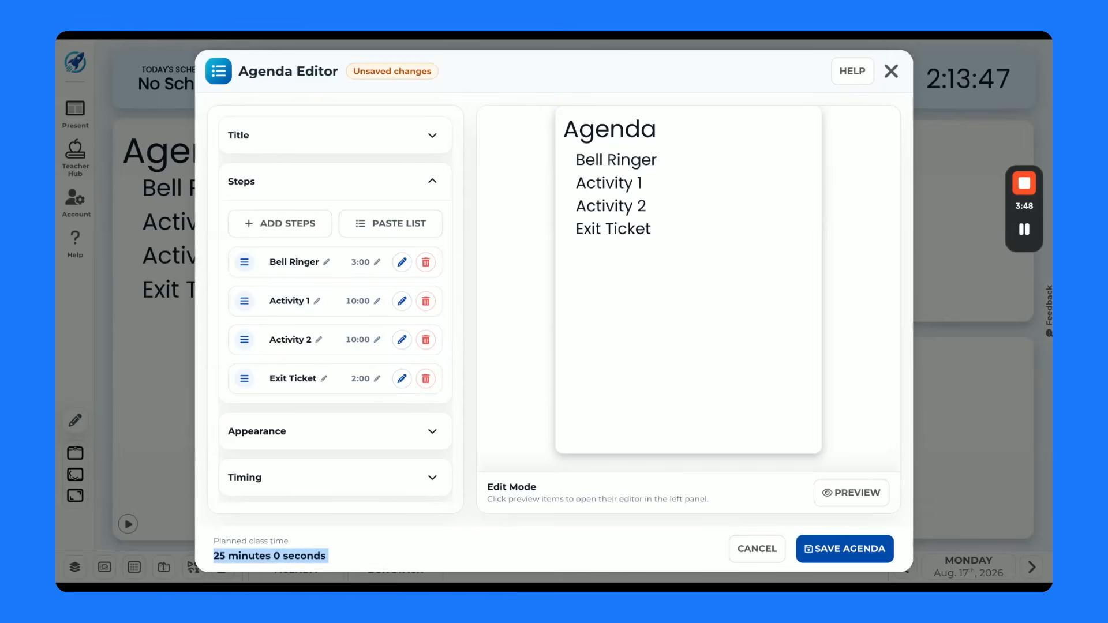
{"action": "left_click", "coordinate": [833, 551]}
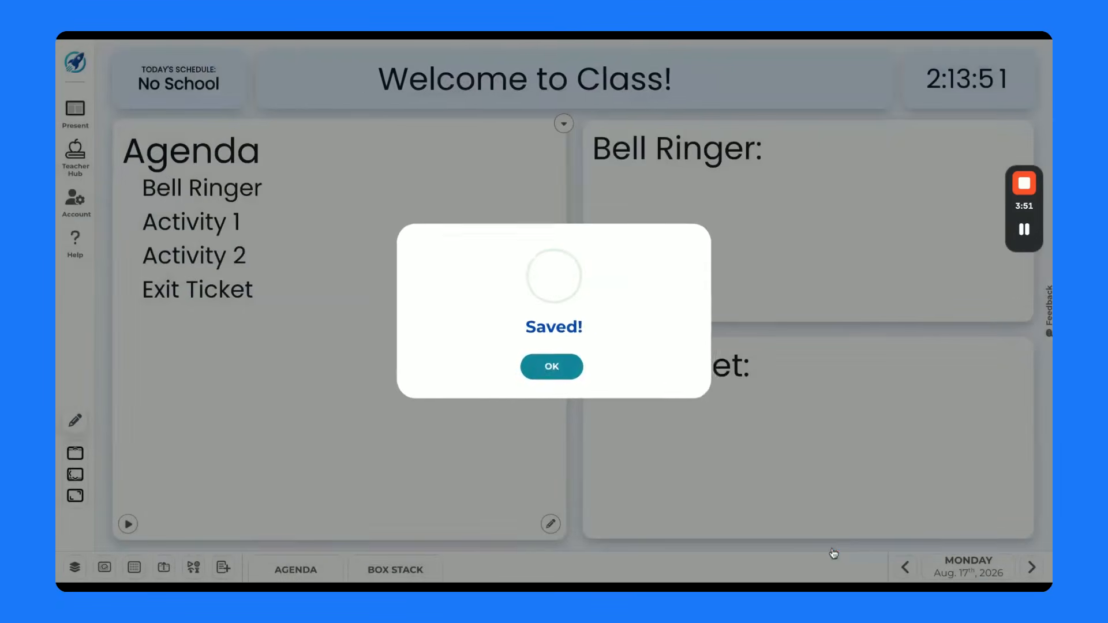
{"action": "left_click", "coordinate": [565, 371]}
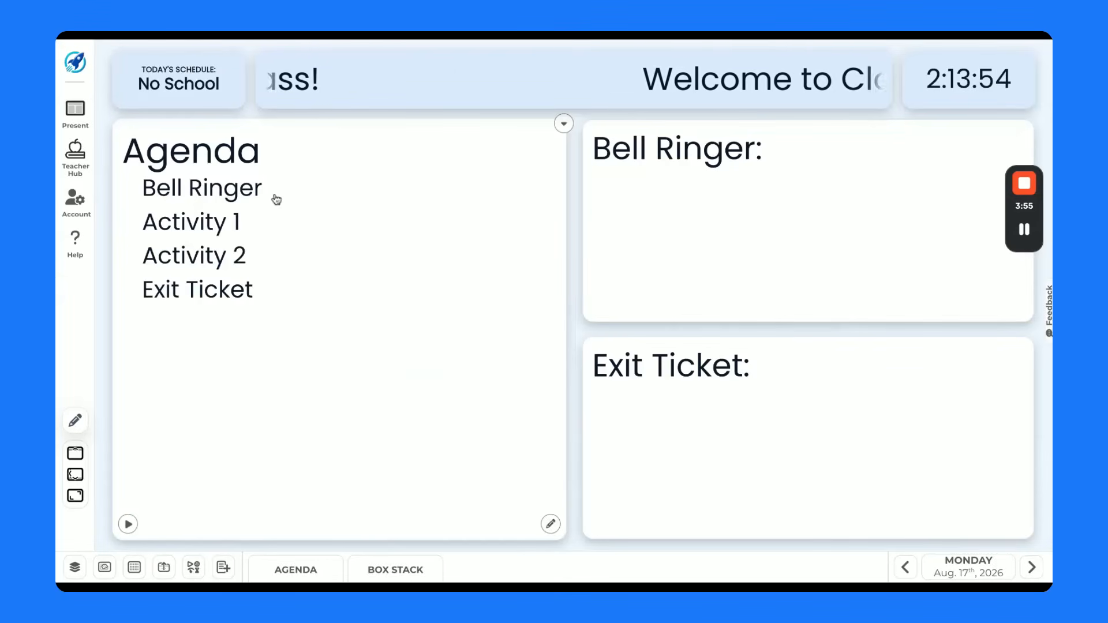
- Enlarge the text of the Agenda box by a few sizes, and reduce it by one size
{"action": "left_click", "coordinate": [564, 123]}
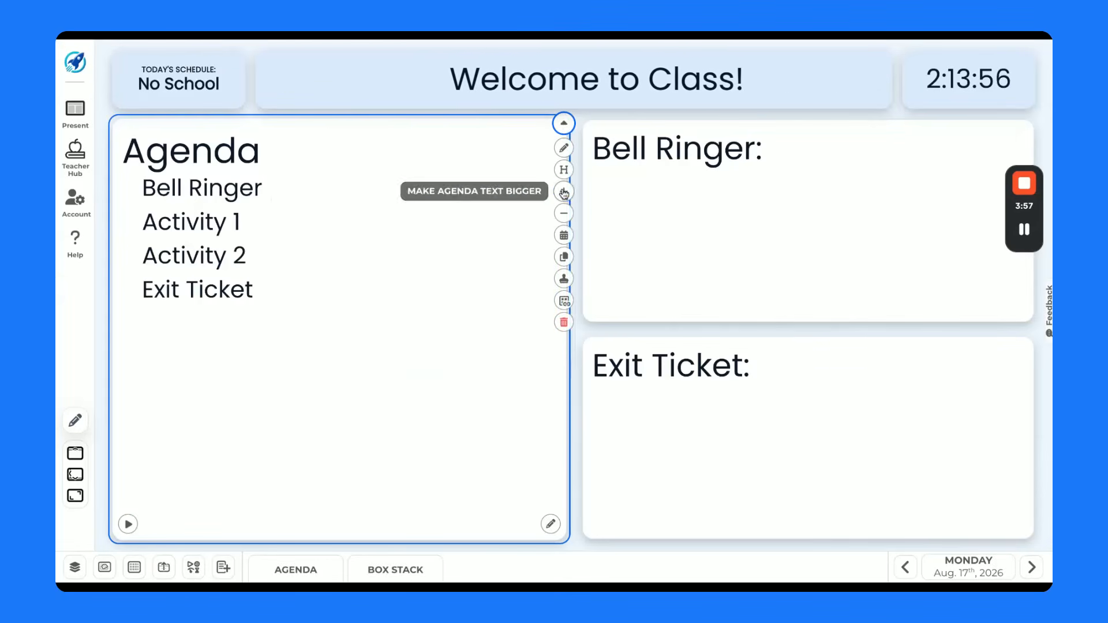
{"action": "left_click", "coordinate": [565, 193]}
{"action": "left_click", "coordinate": [564, 192]}
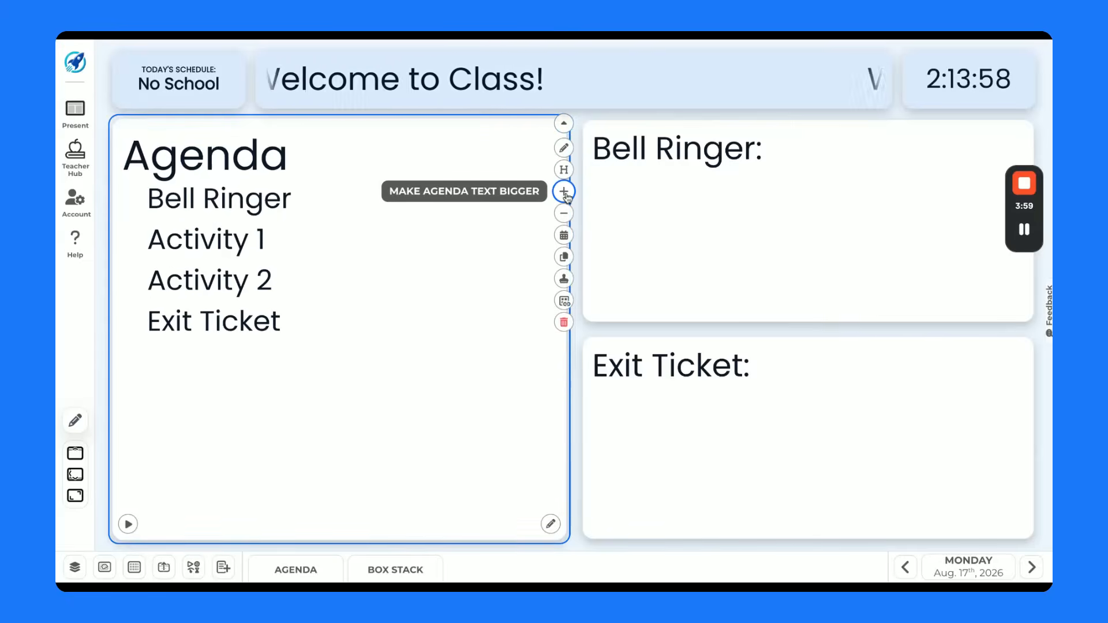
{"action": "left_click", "coordinate": [565, 192]}
{"action": "left_click", "coordinate": [564, 213]}
{"action": "left_click", "coordinate": [564, 213]}
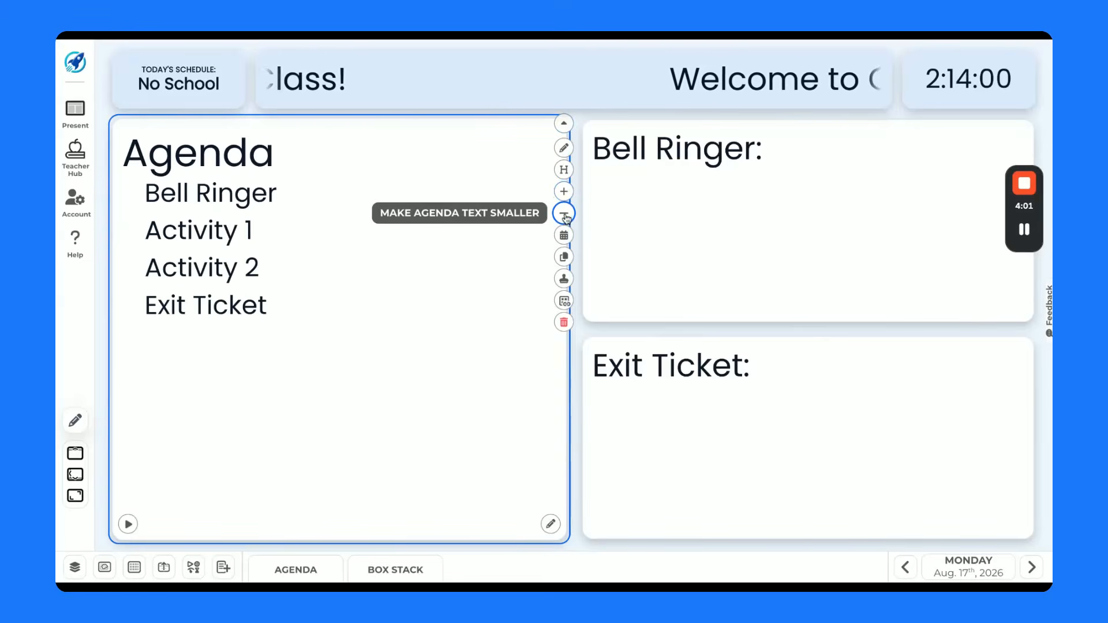
- Switch the agenda's title from the custom title to today's date and save the agenda
{"action": "left_click", "coordinate": [565, 149]}
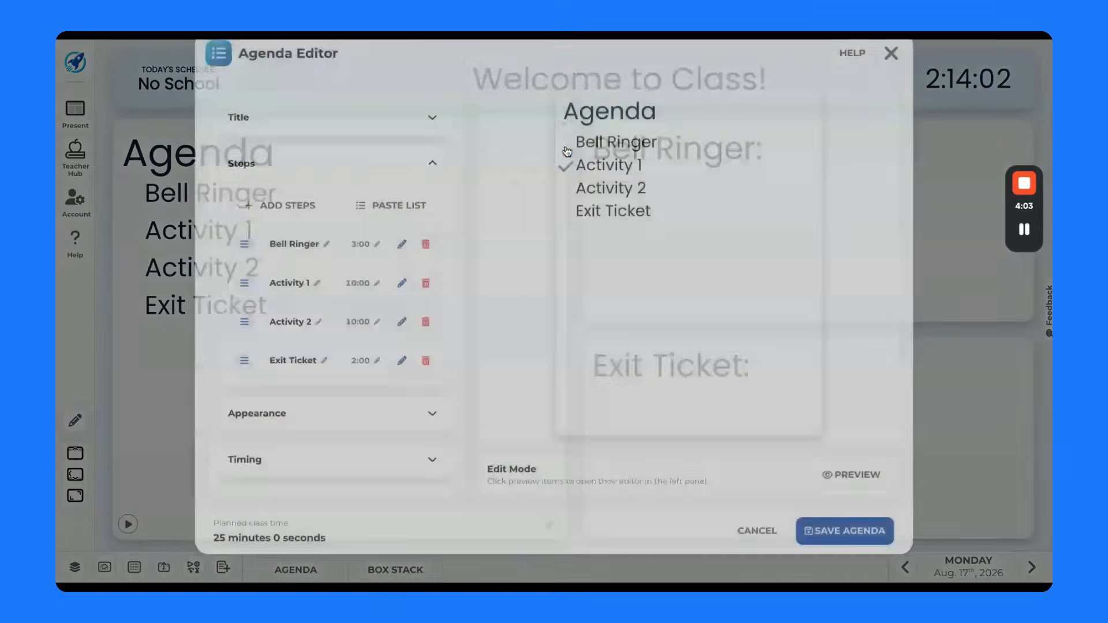
{"action": "left_click", "coordinate": [432, 137]}
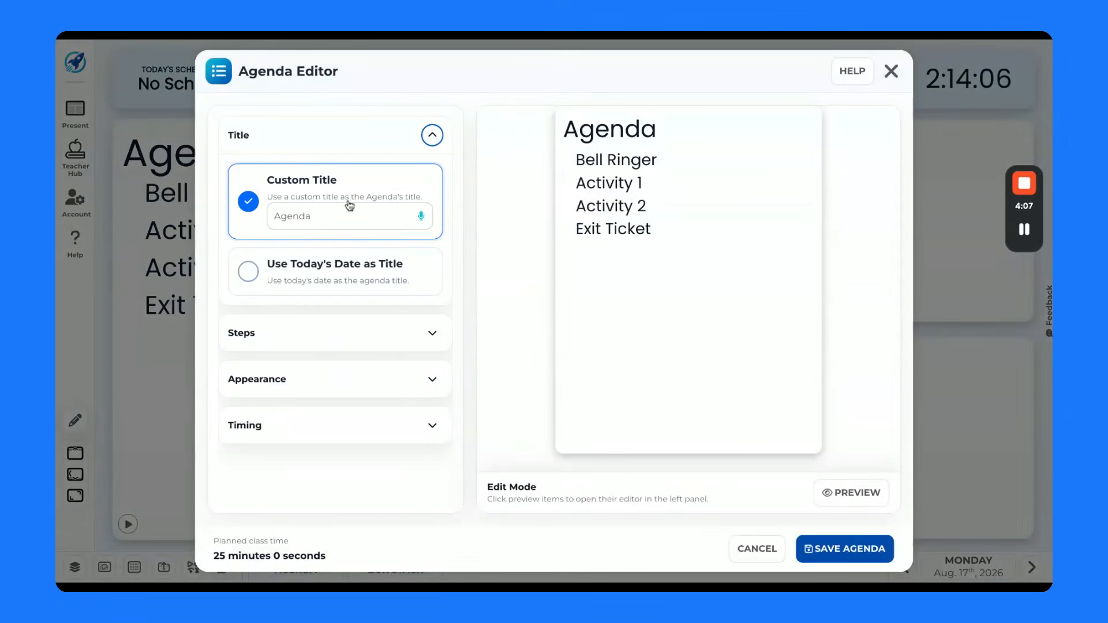
{"action": "left_click", "coordinate": [249, 270]}
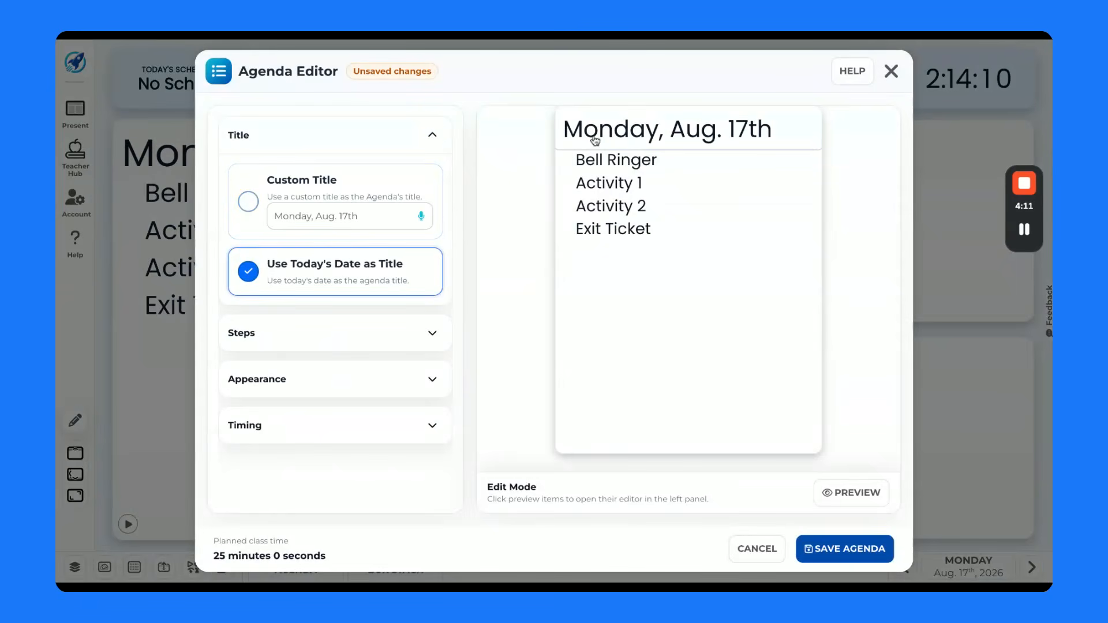
{"action": "left_click", "coordinate": [845, 549]}
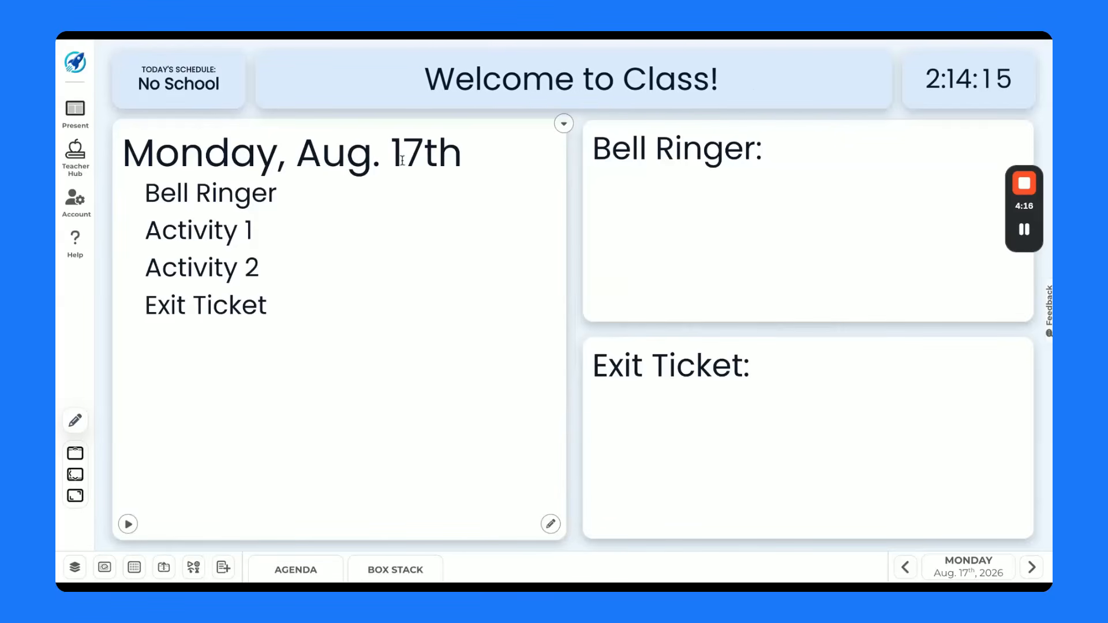
- Try out the agenda timers from Bell Ringer to Activity 2, moving Activity 1's time marker near its end, and reset the agenda
{"action": "left_click", "coordinate": [228, 201]}
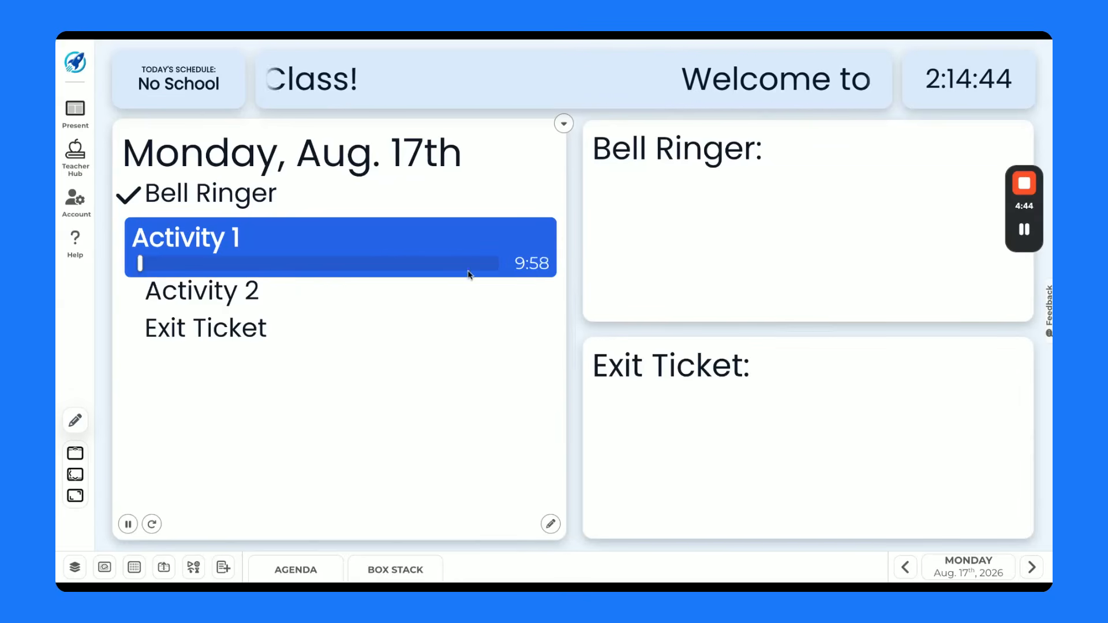
{"action": "left_click", "coordinate": [486, 270]}
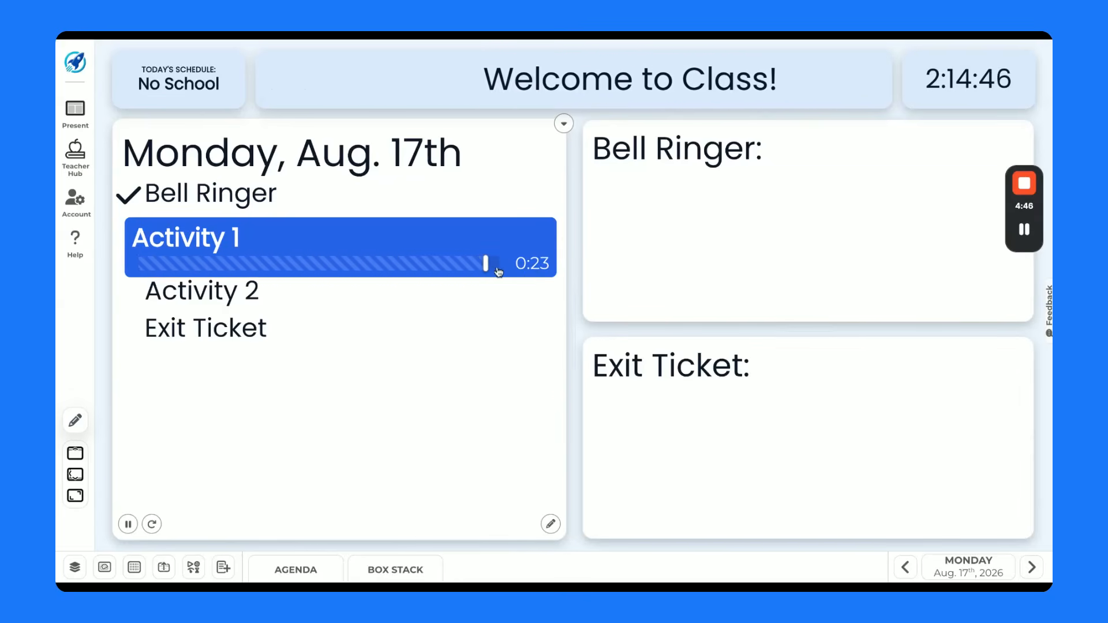
{"action": "left_click", "coordinate": [460, 266]}
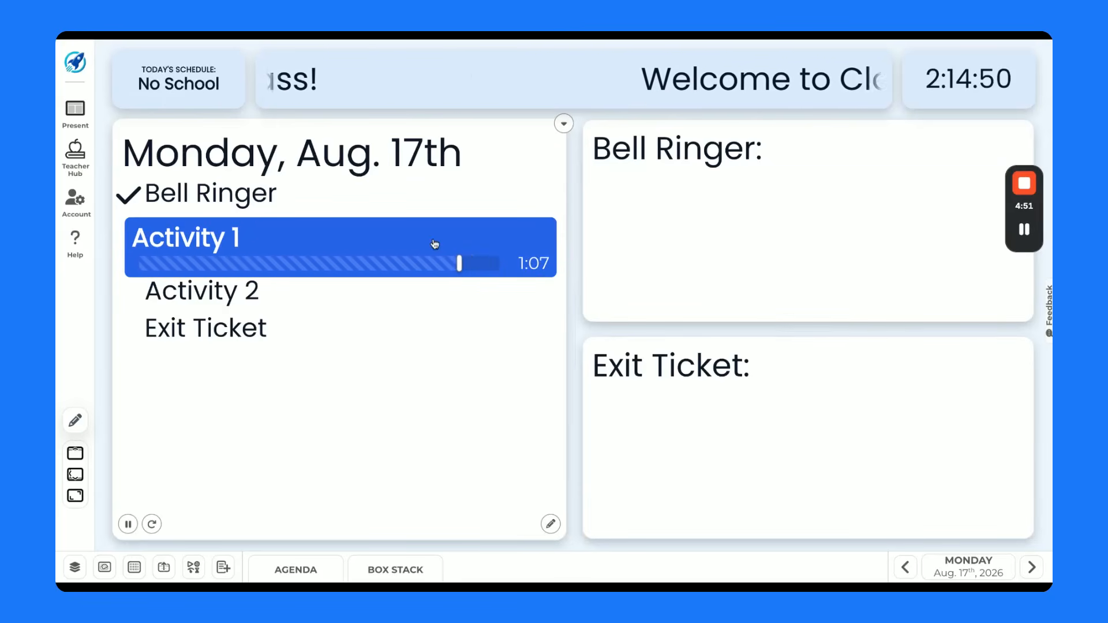
{"action": "left_click", "coordinate": [183, 291]}
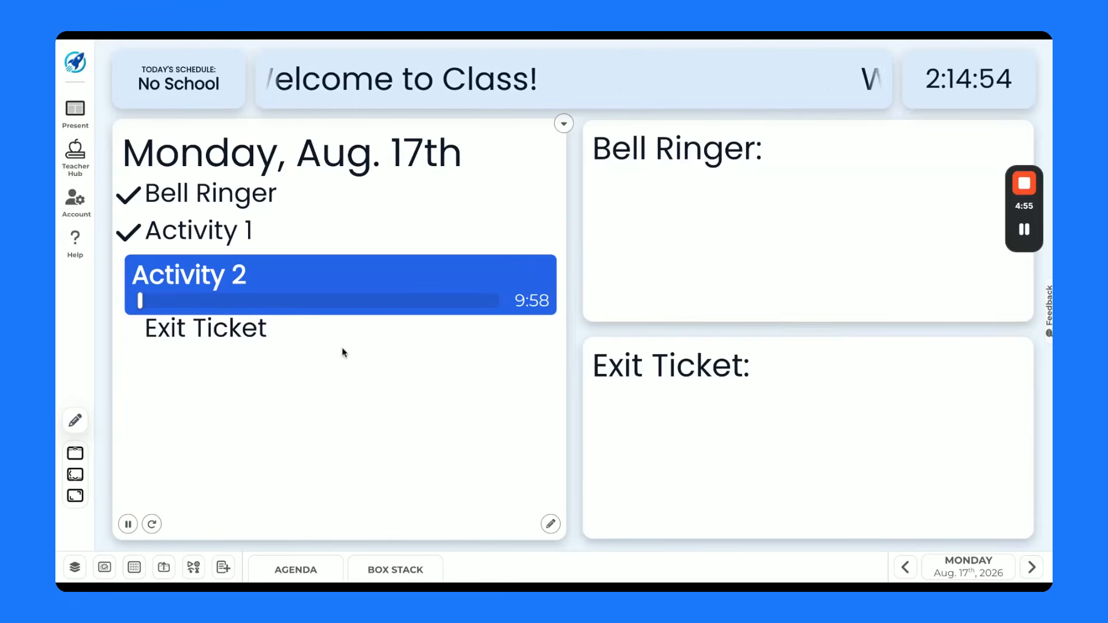
{"action": "left_click", "coordinate": [152, 524]}
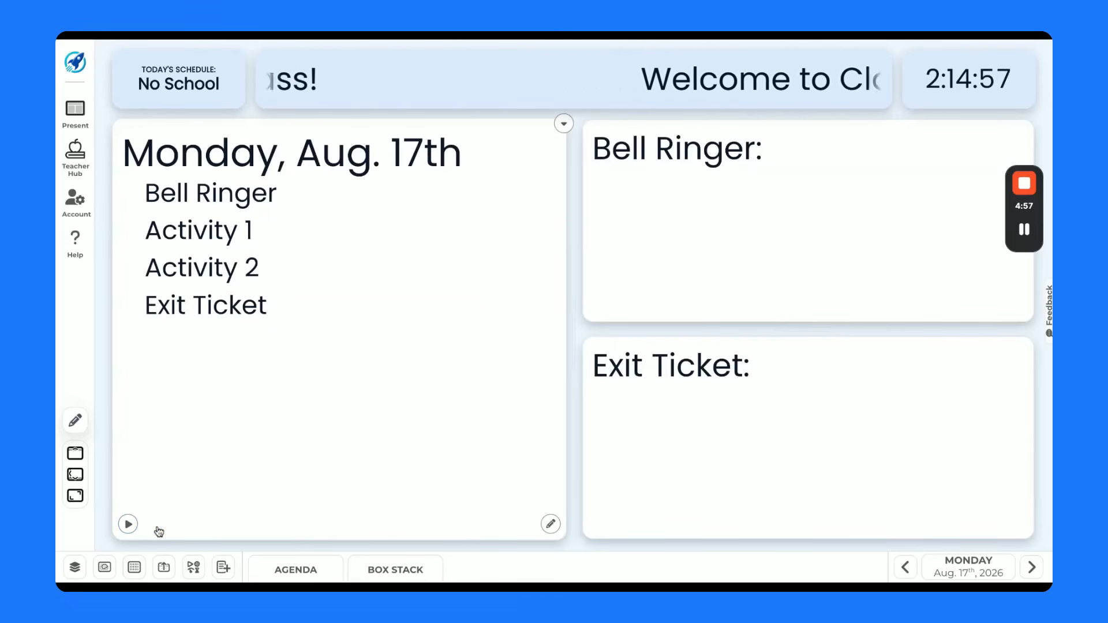
- Open the details of Activity 1 in the agenda and view the types of resources that can be added to it
{"action": "left_click", "coordinate": [564, 123]}
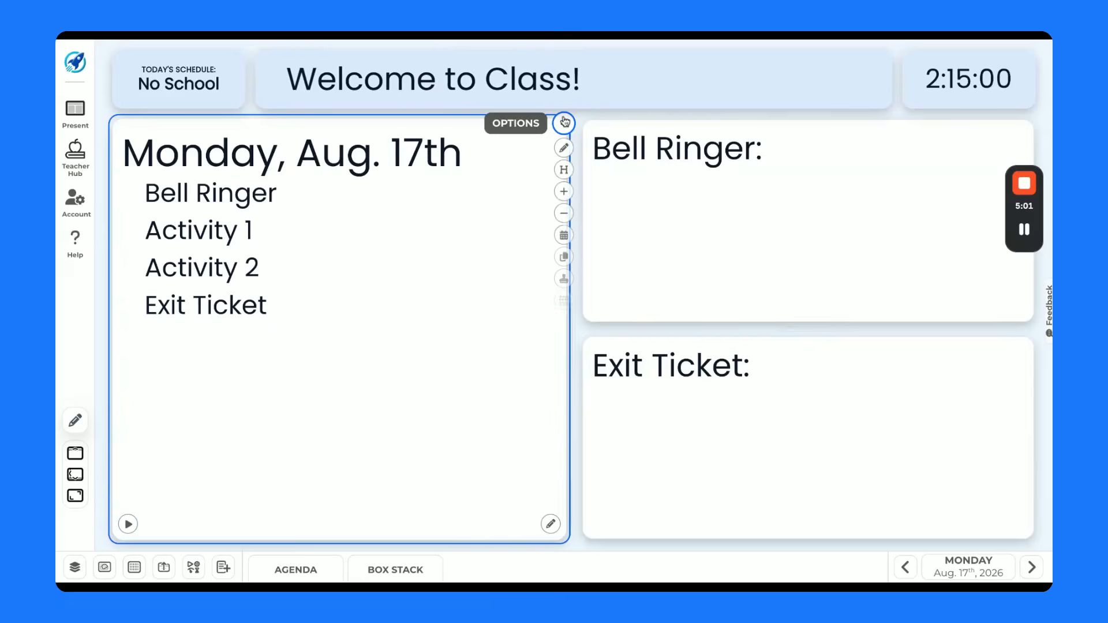
{"action": "left_click", "coordinate": [564, 148]}
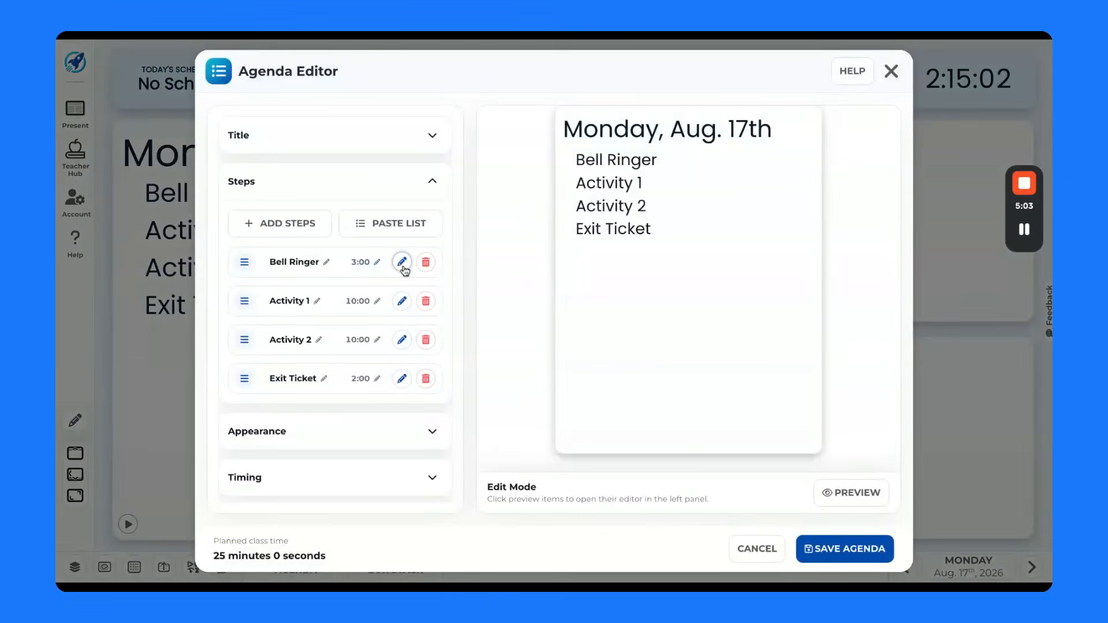
{"action": "left_click", "coordinate": [402, 300]}
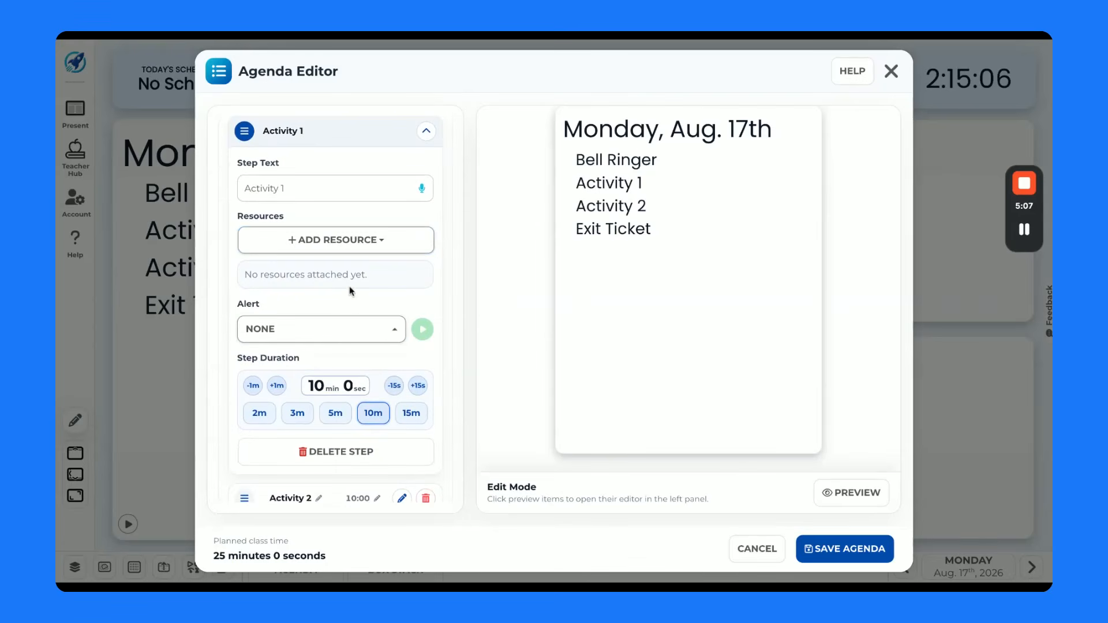
{"action": "left_click", "coordinate": [376, 261]}
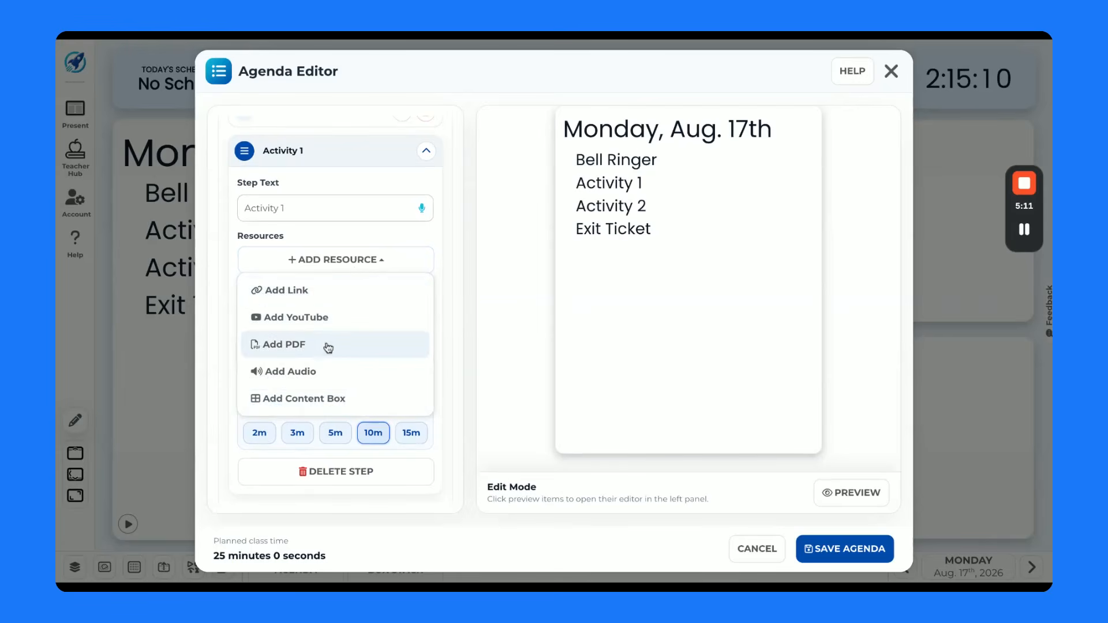
{"action": "left_click", "coordinate": [455, 295]}
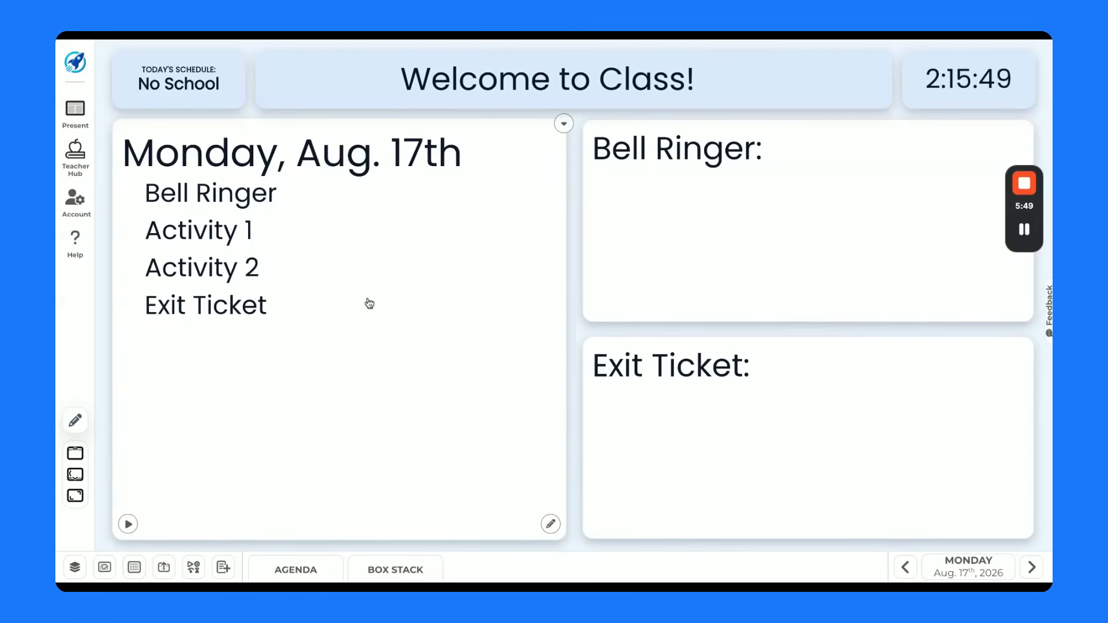
- Open the Content Manager and browse the content box calendar by week and by month around August 17, 2026
{"action": "left_click", "coordinate": [134, 568]}
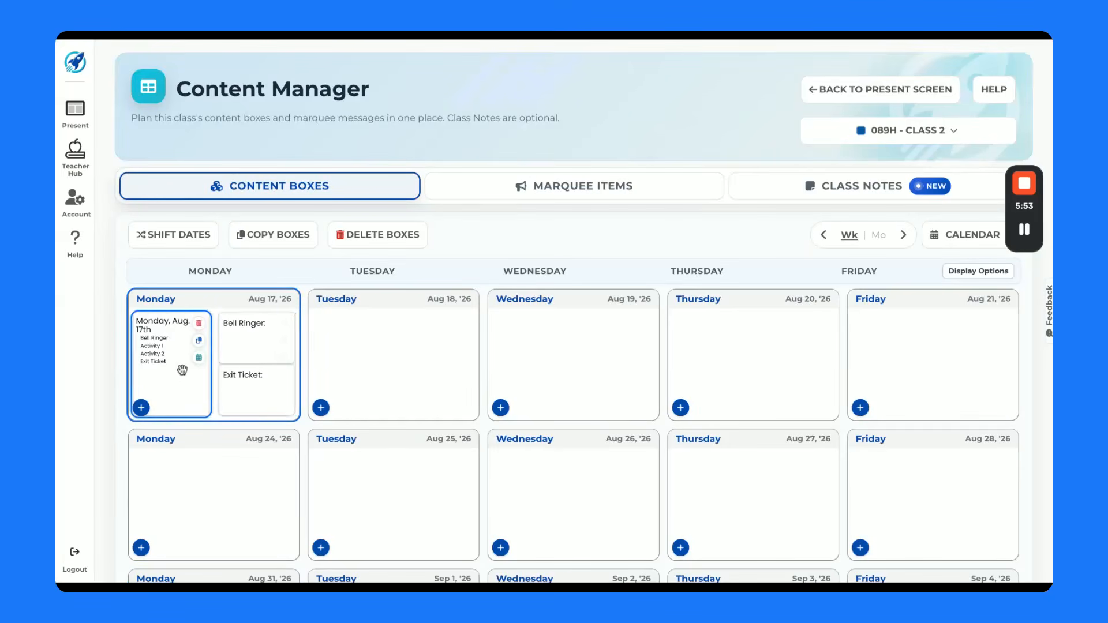
{"action": "left_click", "coordinate": [825, 237]}
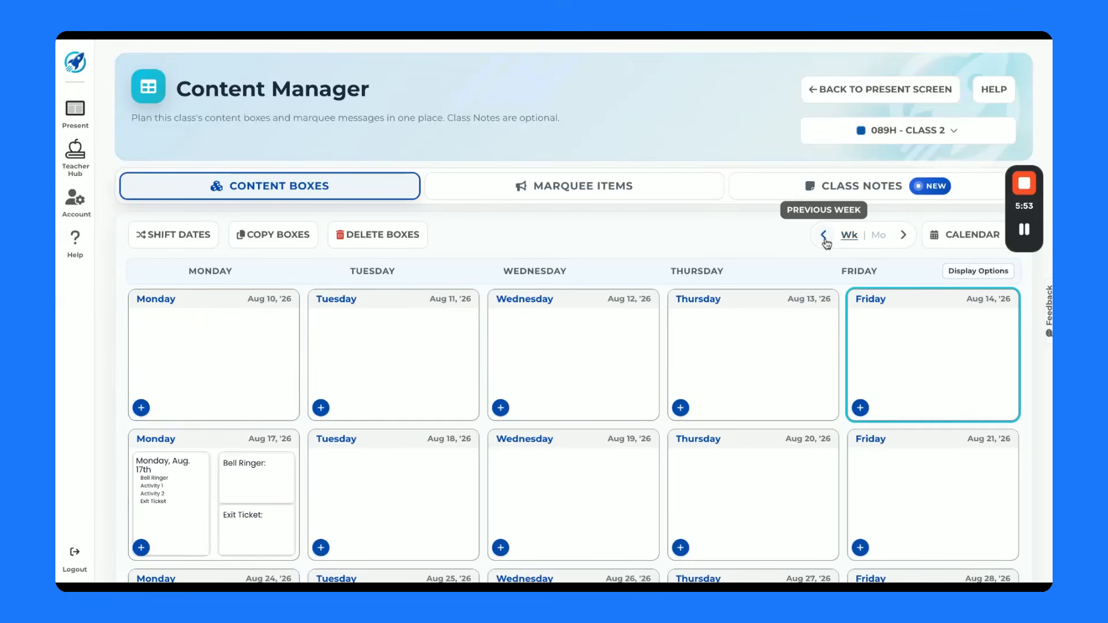
{"action": "left_click", "coordinate": [906, 237]}
{"action": "scroll", "coordinate": [638, 381], "scroll_direction": "down", "scroll_amount": 2}
{"action": "scroll", "coordinate": [655, 366], "scroll_direction": "up", "scroll_amount": 2}
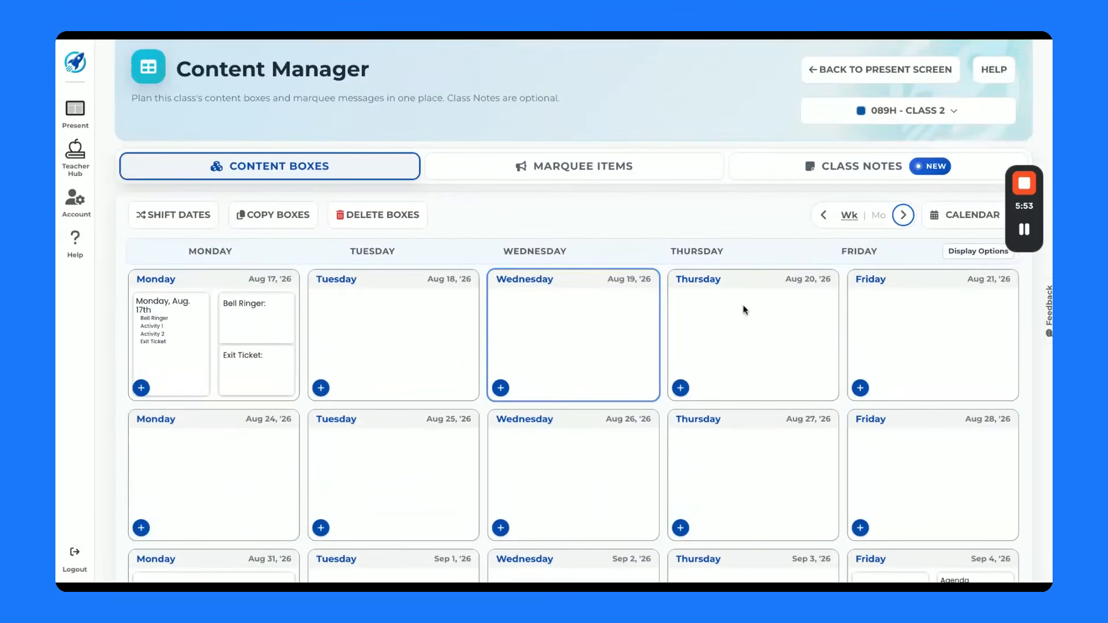
{"action": "left_click", "coordinate": [879, 223]}
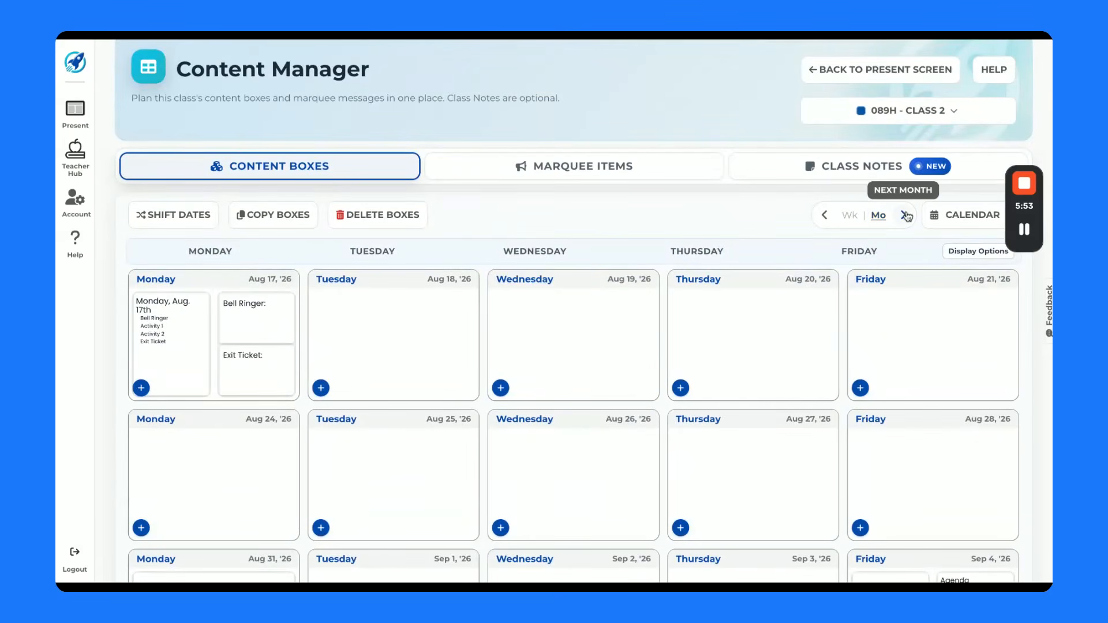
{"action": "left_click", "coordinate": [906, 216]}
{"action": "left_click", "coordinate": [824, 215]}
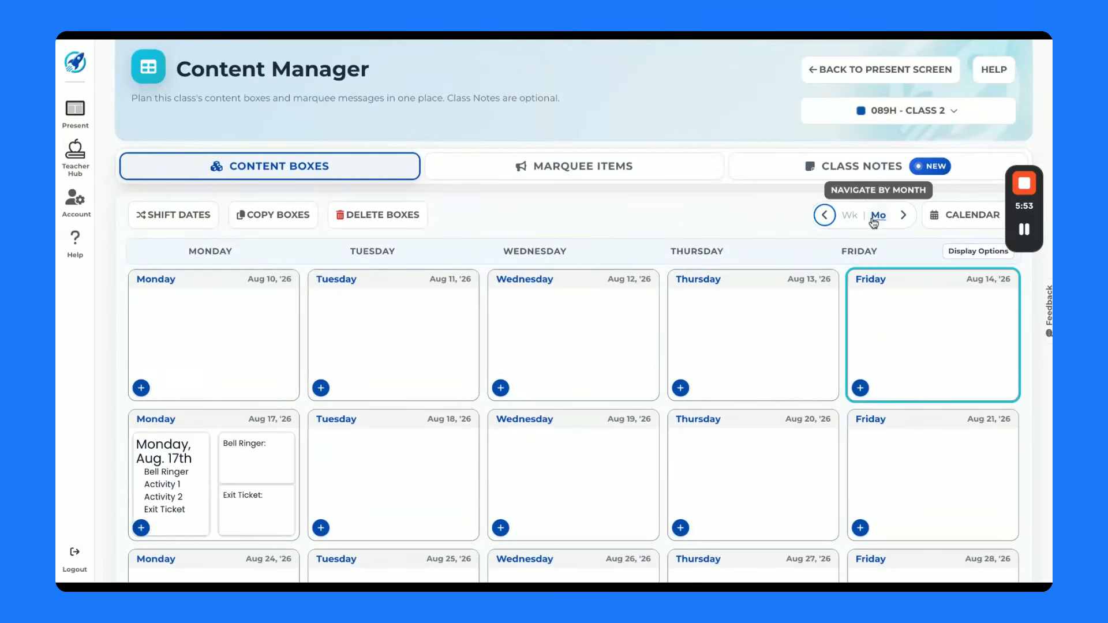
{"action": "left_click", "coordinate": [848, 216]}
{"action": "scroll", "coordinate": [667, 247], "scroll_direction": "down", "scroll_amount": 3}
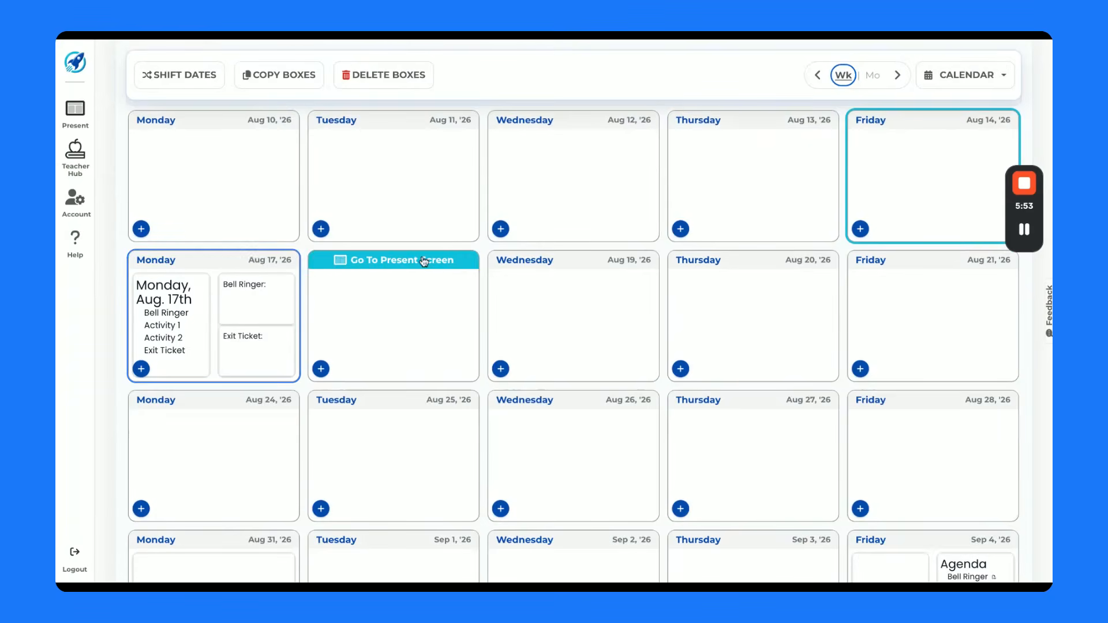
- Copy both content boxes from Monday, August 17 to Tuesday through Friday, August 18 to 21, 2026
{"action": "left_click", "coordinate": [292, 80]}
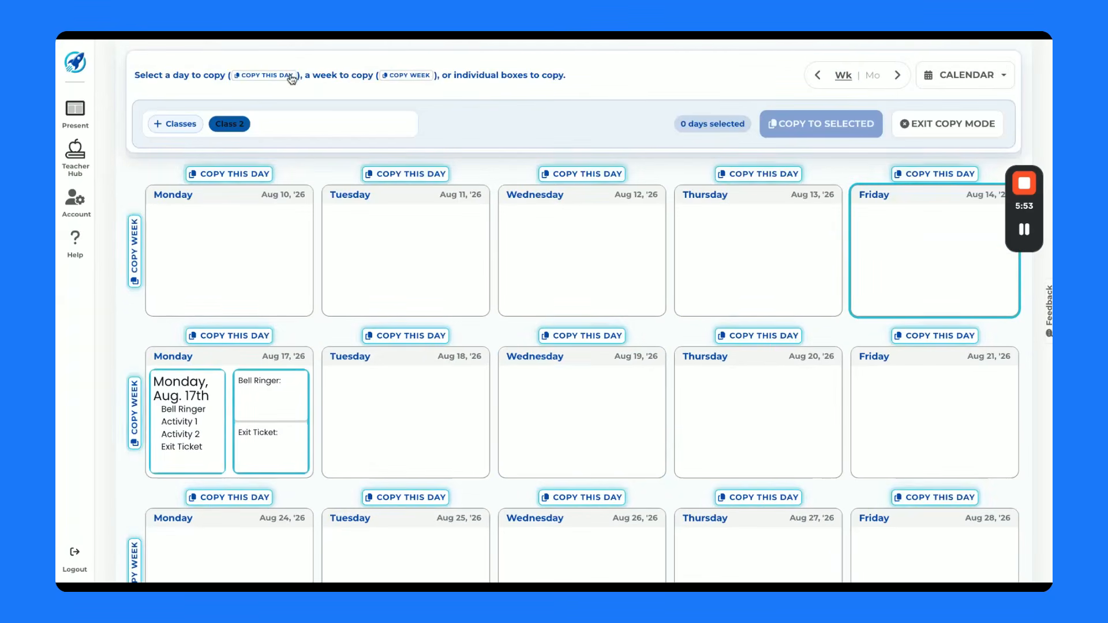
{"action": "left_click", "coordinate": [135, 421]}
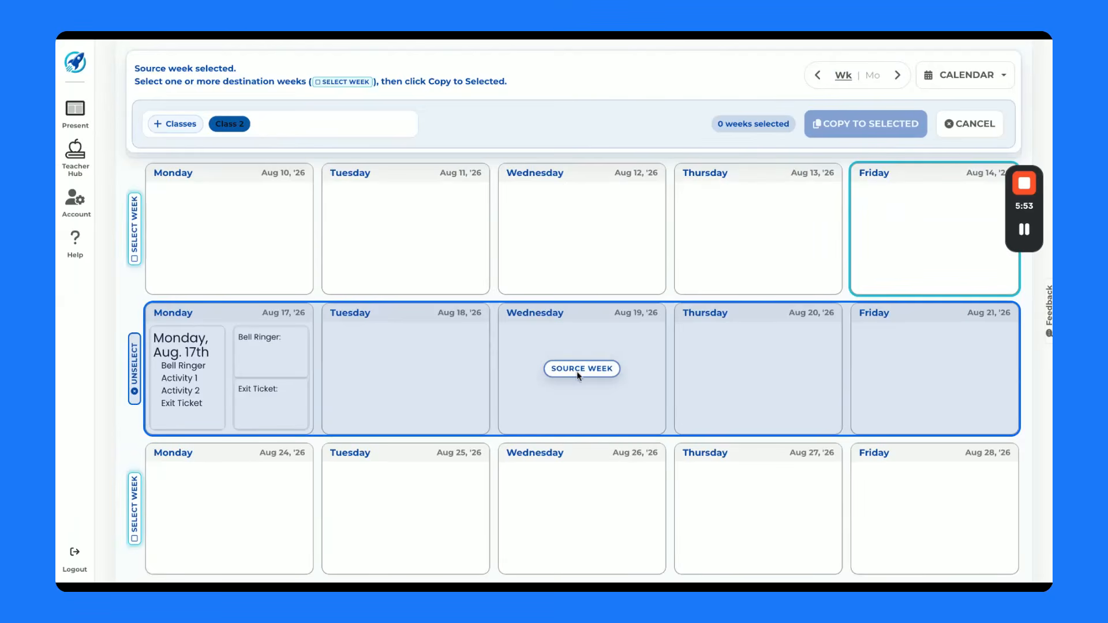
{"action": "left_click", "coordinate": [134, 384]}
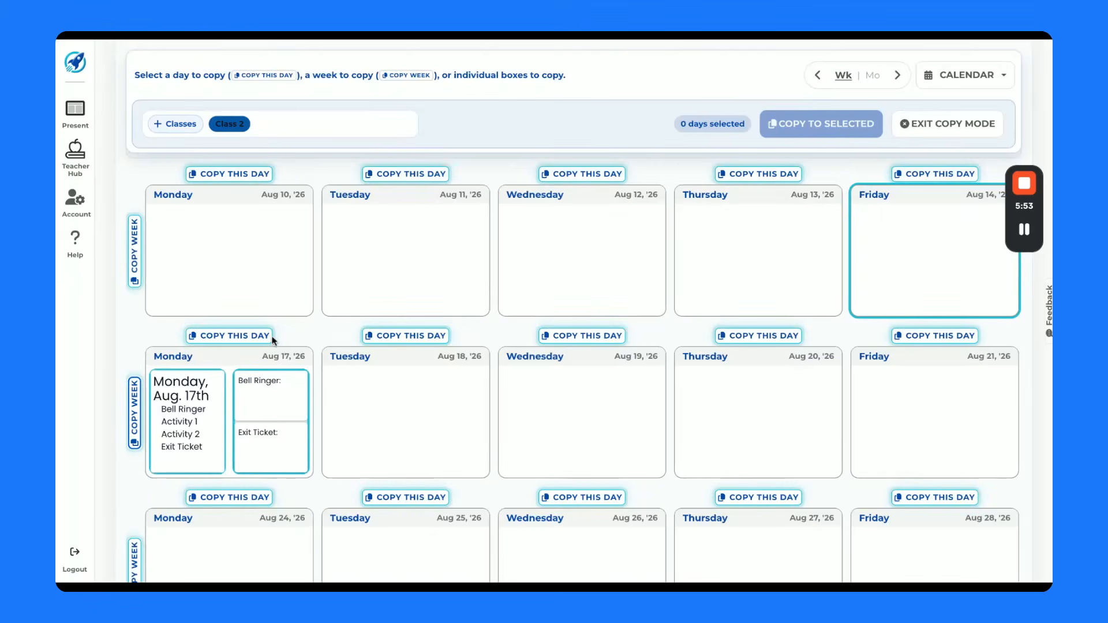
{"action": "left_click", "coordinate": [229, 335]}
{"action": "left_click", "coordinate": [404, 336]}
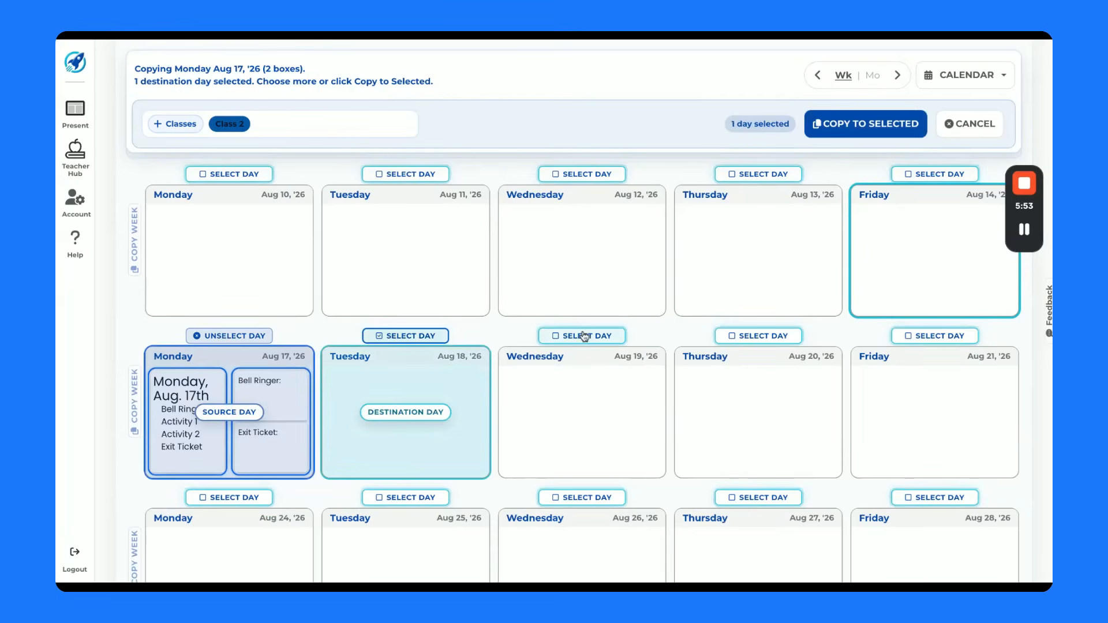
{"action": "left_click", "coordinate": [584, 336]}
{"action": "left_click", "coordinate": [747, 336]}
{"action": "left_click", "coordinate": [922, 336]}
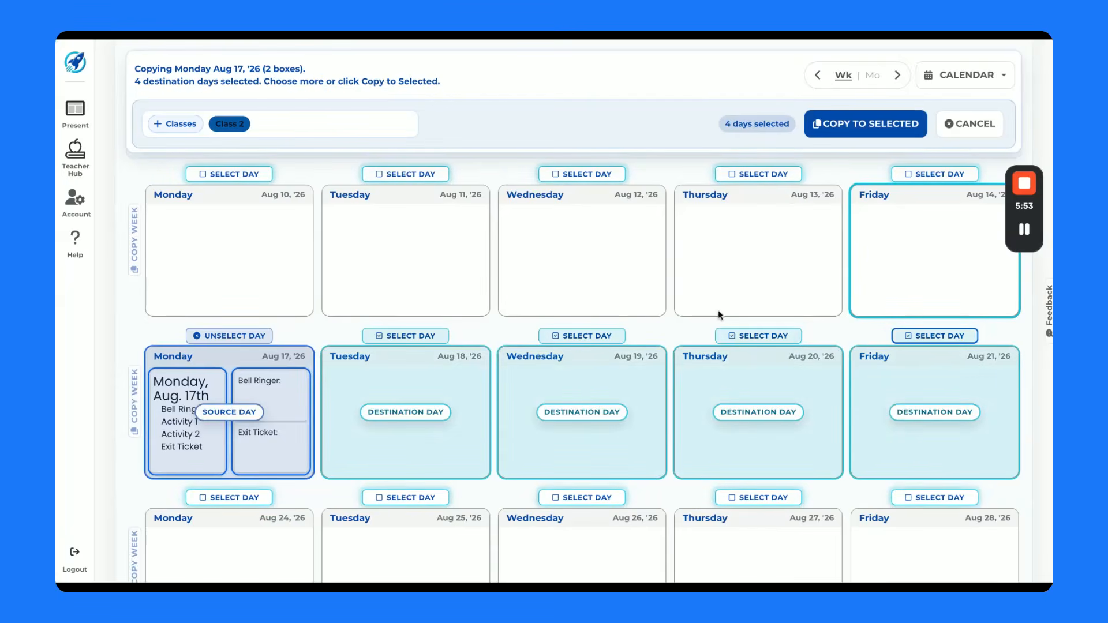
{"action": "left_click", "coordinate": [866, 123]}
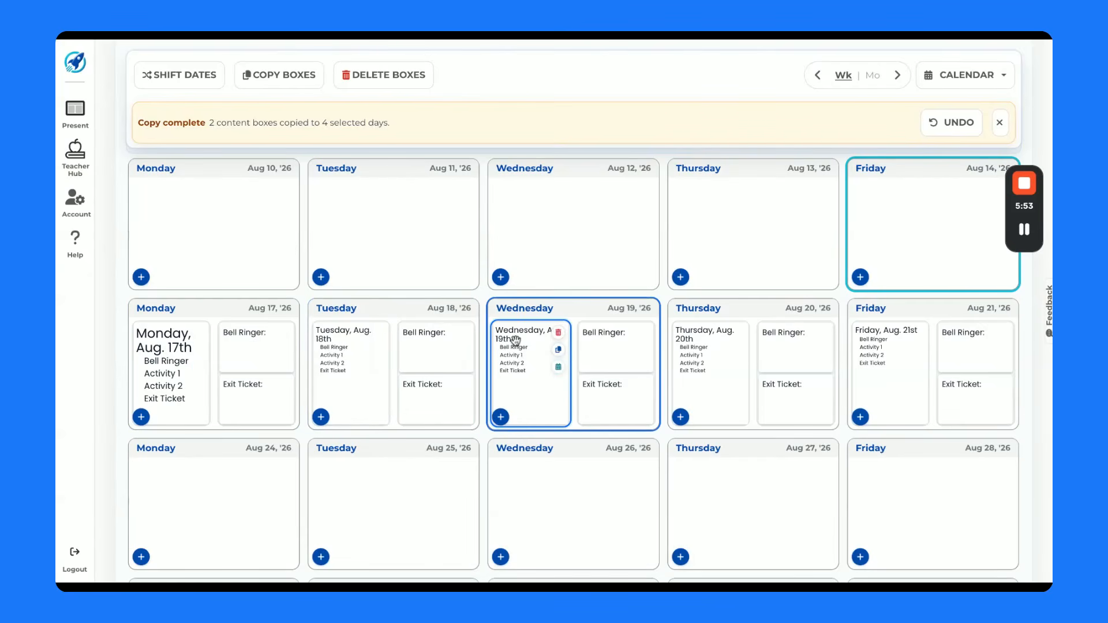
- Go to the present screen for Tuesday, August 18, and view the agenda editors of Monday, August 17 and Tuesday without changing them
{"action": "left_click", "coordinate": [373, 315]}
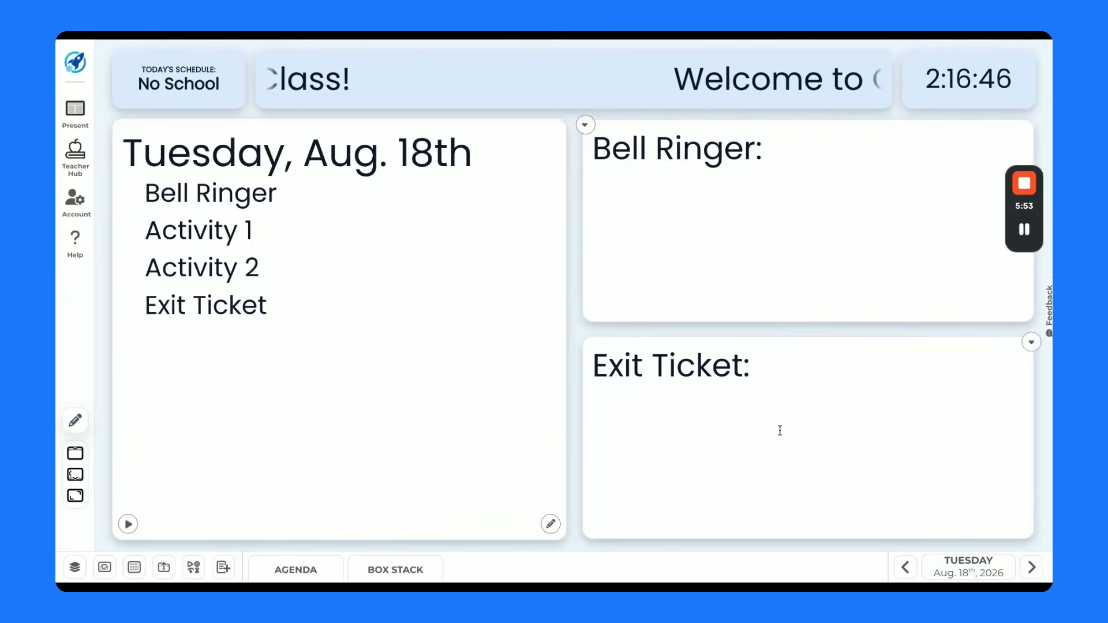
{"action": "left_click", "coordinate": [905, 568]}
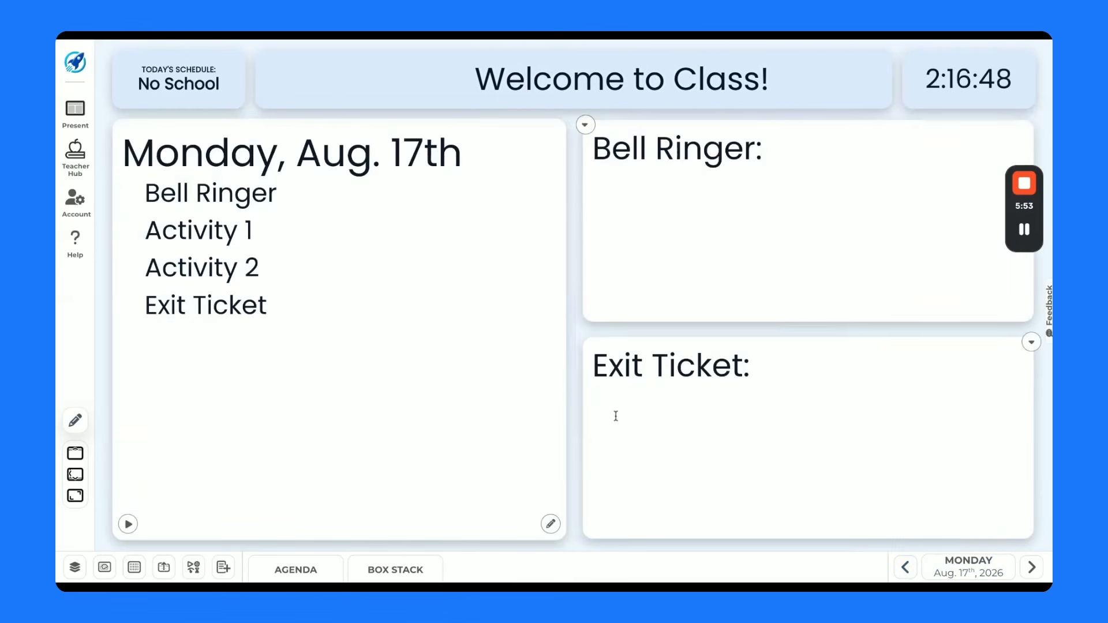
{"action": "left_click", "coordinate": [550, 524]}
{"action": "left_click", "coordinate": [889, 72]}
{"action": "left_click", "coordinate": [1033, 563]}
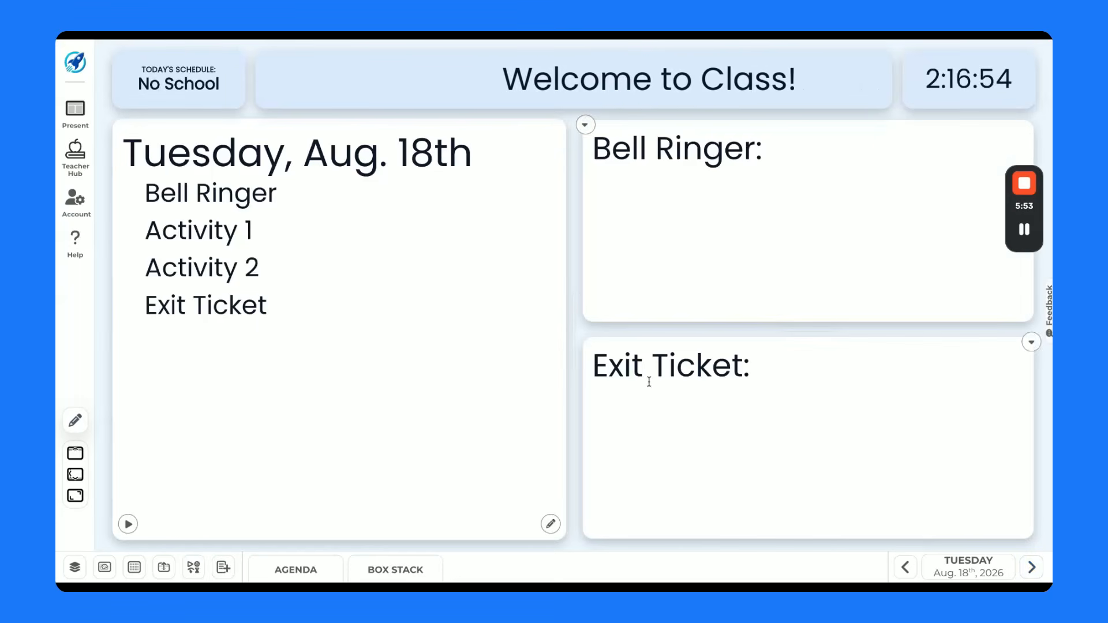
{"action": "left_click", "coordinate": [555, 527]}
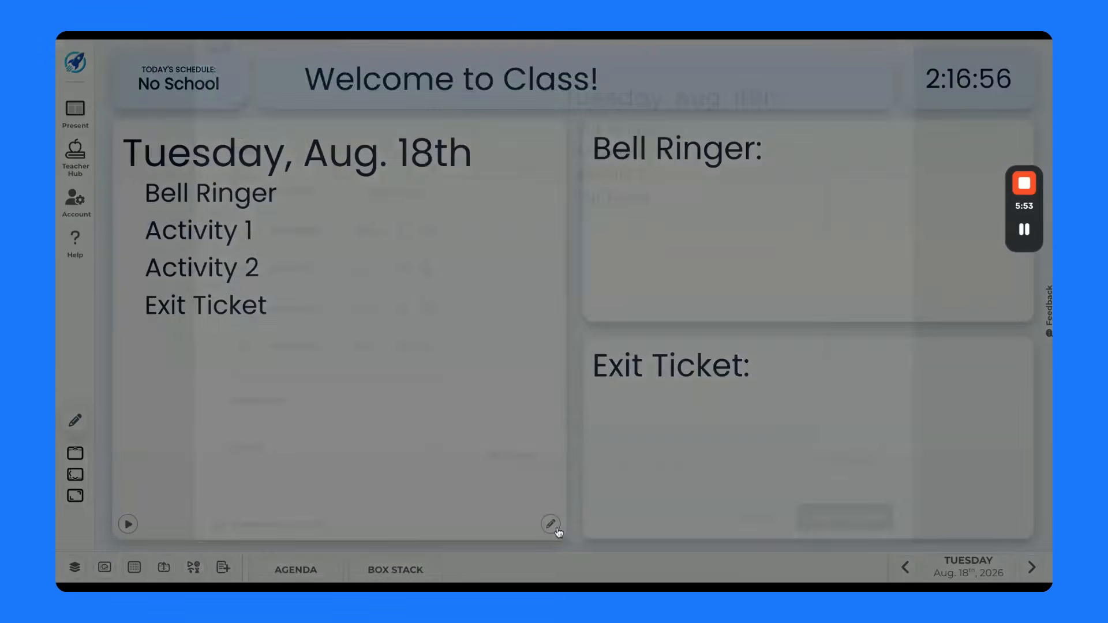
{"action": "left_click", "coordinate": [892, 73]}
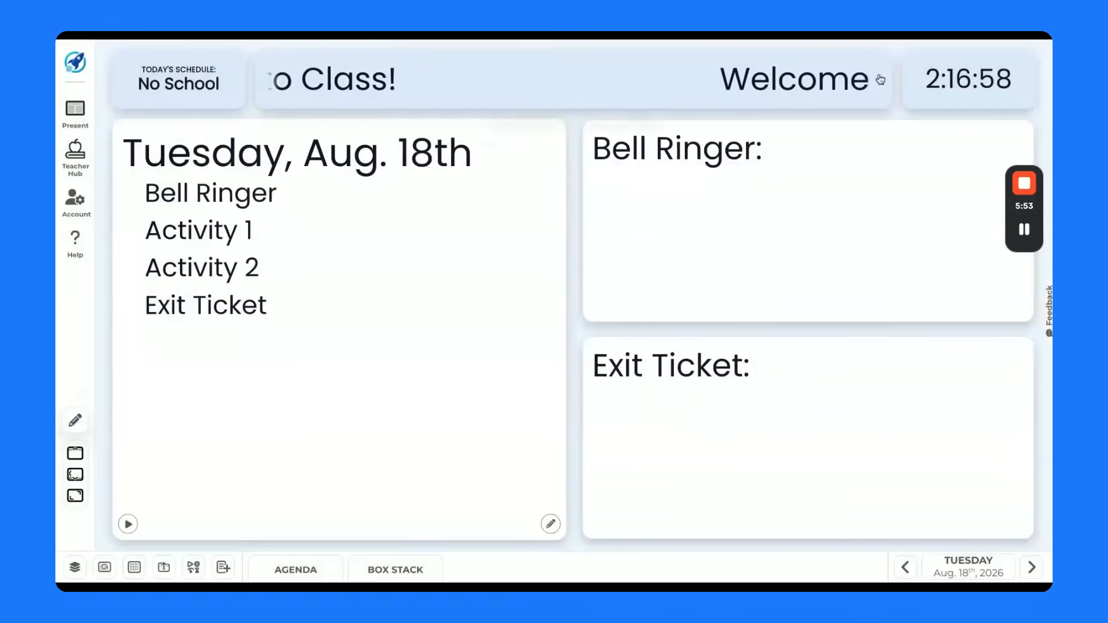